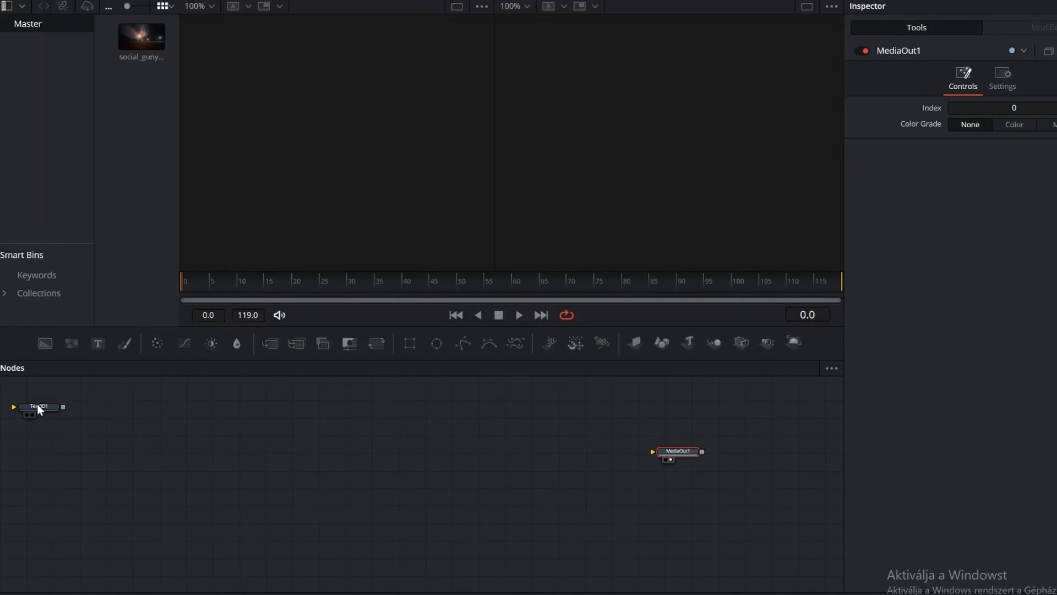
# Step: Add a Background node to the Fusion node graph
pyautogui.click(363, 469)
pyautogui.click(197, 515)
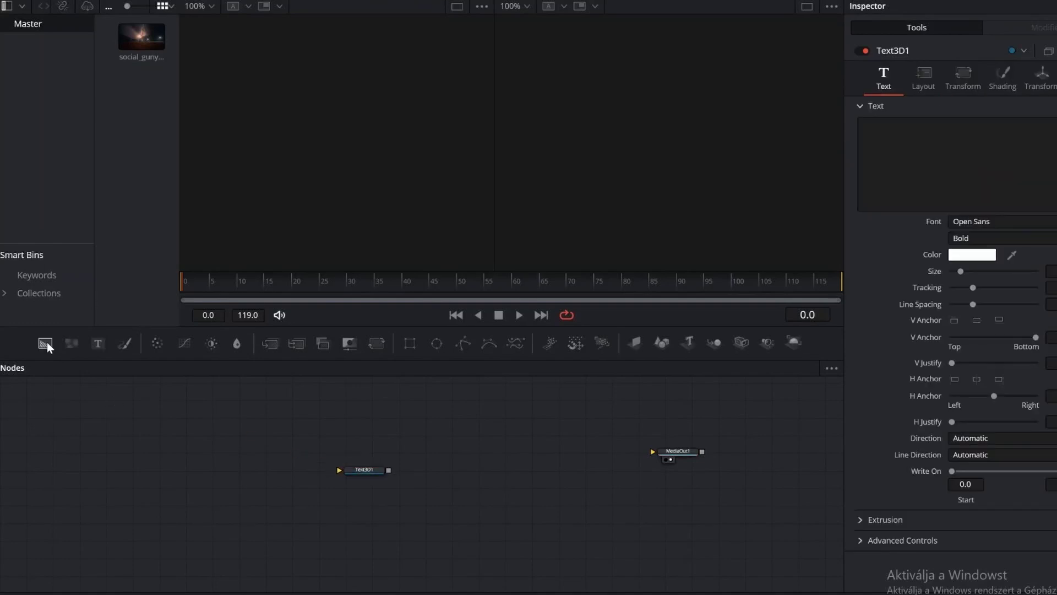
pyautogui.click(46, 342)
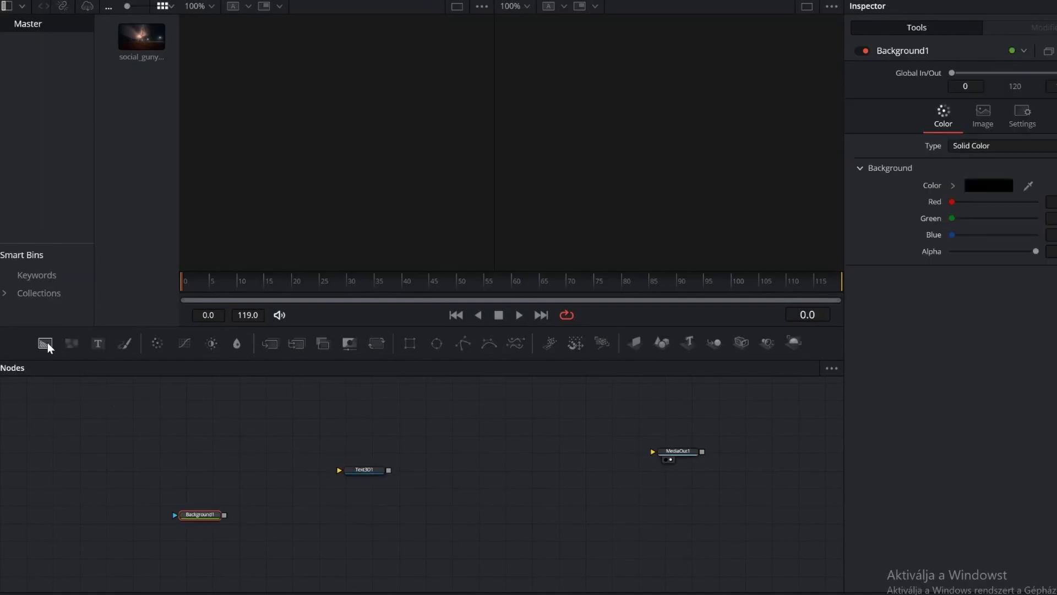
# Step: Add a Renderer 3D after Text3D1, wire it into MediaOut1, and tidy the nodes
pyautogui.click(365, 470)
pyautogui.click(793, 342)
pyautogui.moveTo(442, 470); pyautogui.dragTo(652, 453)
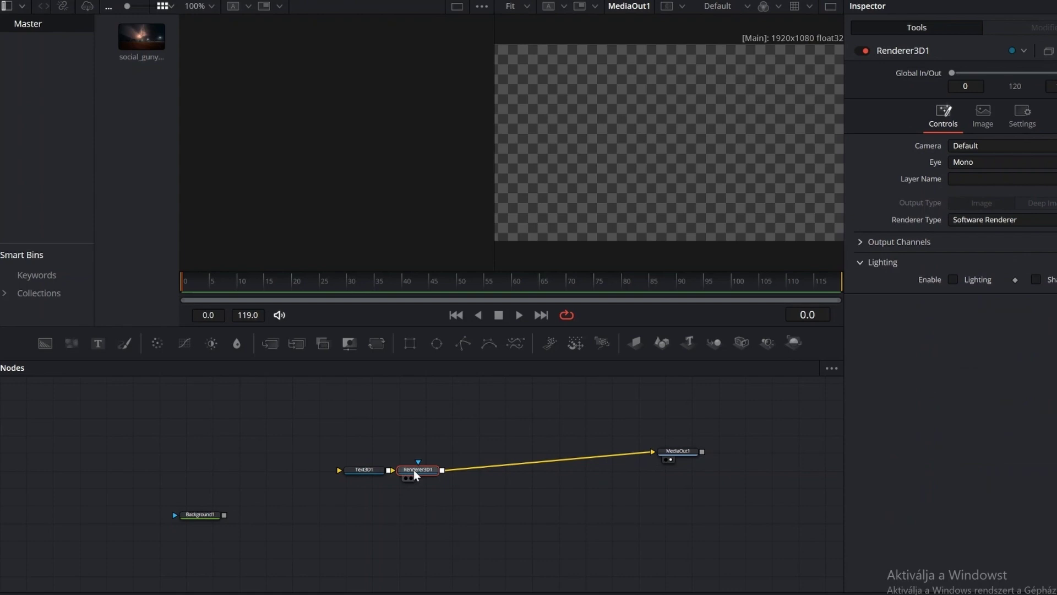
pyautogui.moveTo(414, 470); pyautogui.dragTo(520, 460)
pyautogui.moveTo(365, 471); pyautogui.dragTo(389, 461)
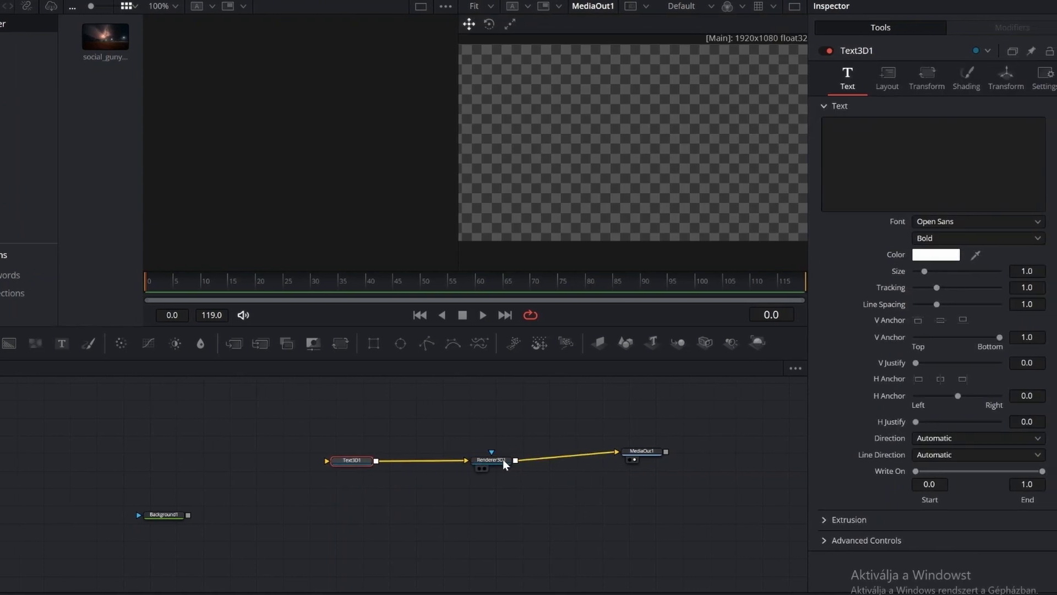
# Step: Enter 'Lightning' as the 3D text and set V Anchor to 0
pyautogui.click(813, 126)
pyautogui.write('Lightning')
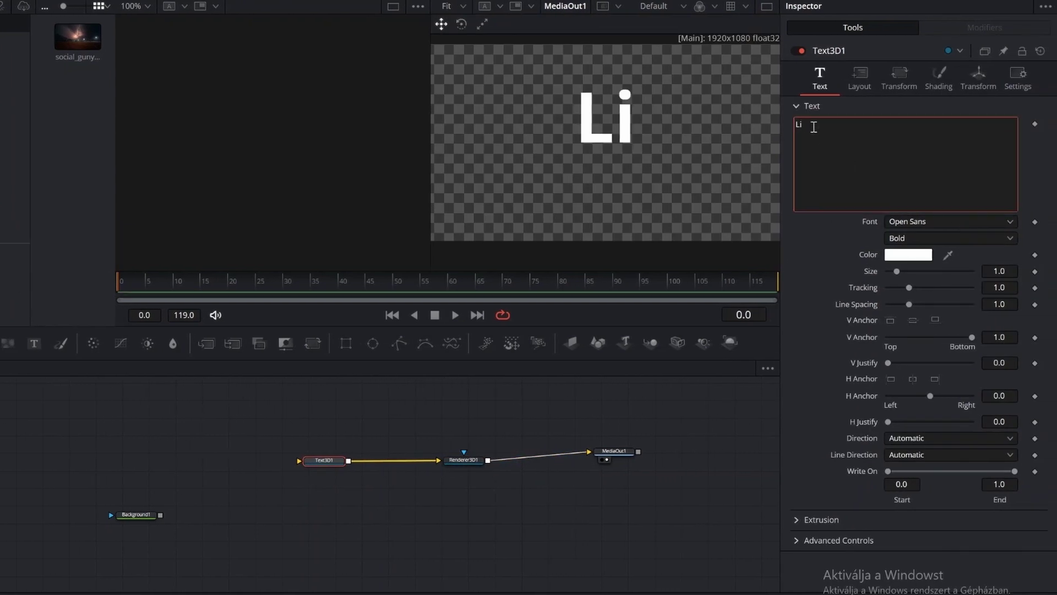
pyautogui.click(897, 270)
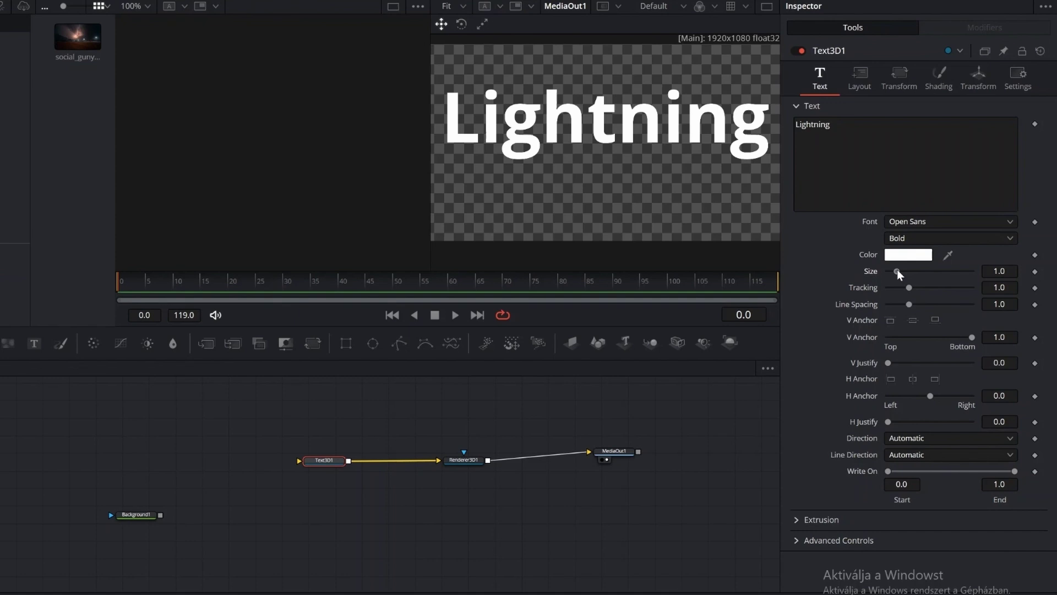
pyautogui.click(1009, 337)
pyautogui.press('BackSpace')
pyautogui.write('0')
pyautogui.press('Return')
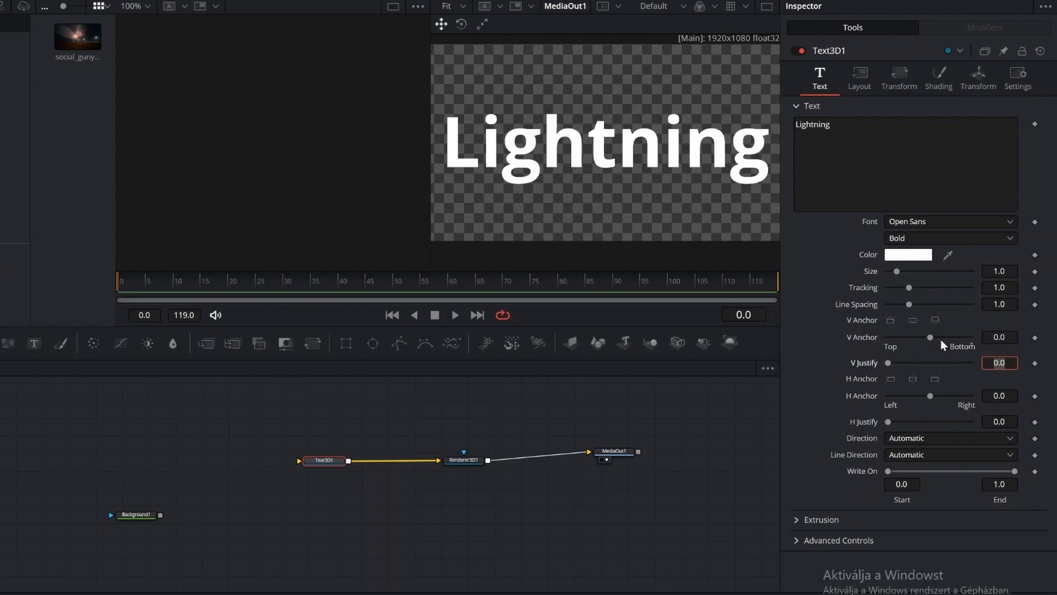
# Step: Switch the font to Montserrat Bold and set Size to 0.71
pyautogui.click(962, 221)
pyautogui.click(941, 254)
pyautogui.moveTo(896, 271); pyautogui.dragTo(894, 272)
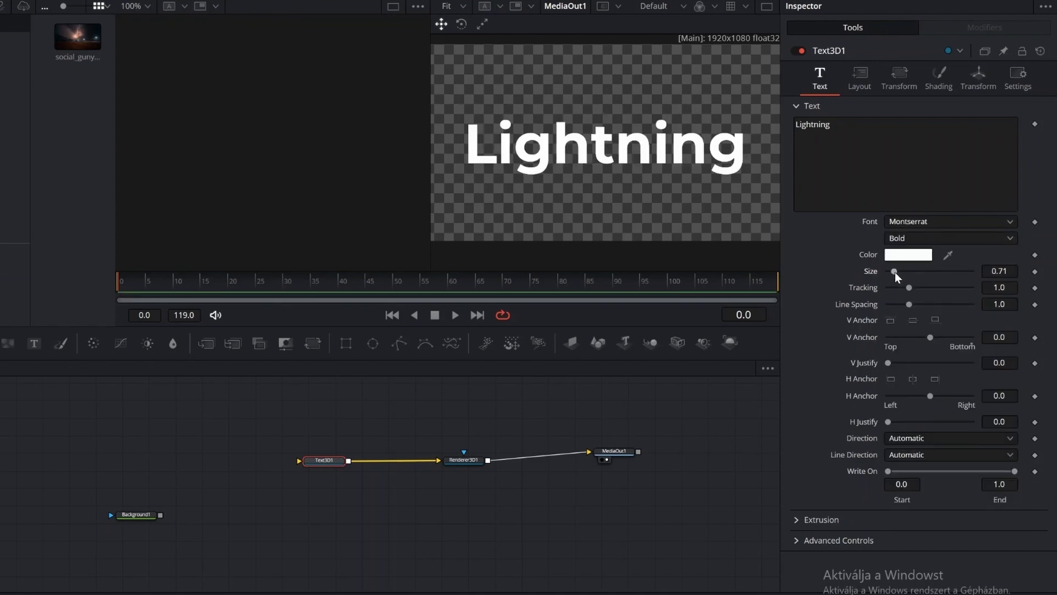
# Step: Under Extrusion, set Bevel Depth to 0.0001 and Bevel Width to 0.006
pyautogui.click(798, 519)
pyautogui.scroll(-3, 974, 502)
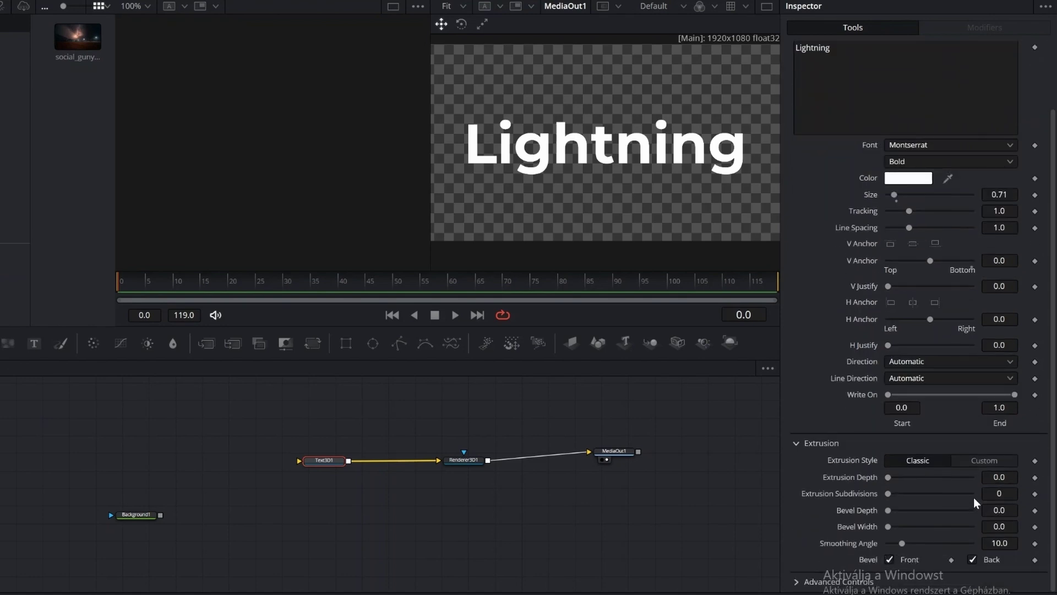
pyautogui.click(1010, 509)
pyautogui.write('0.0001')
pyautogui.click(1007, 526)
pyautogui.write('0.00')
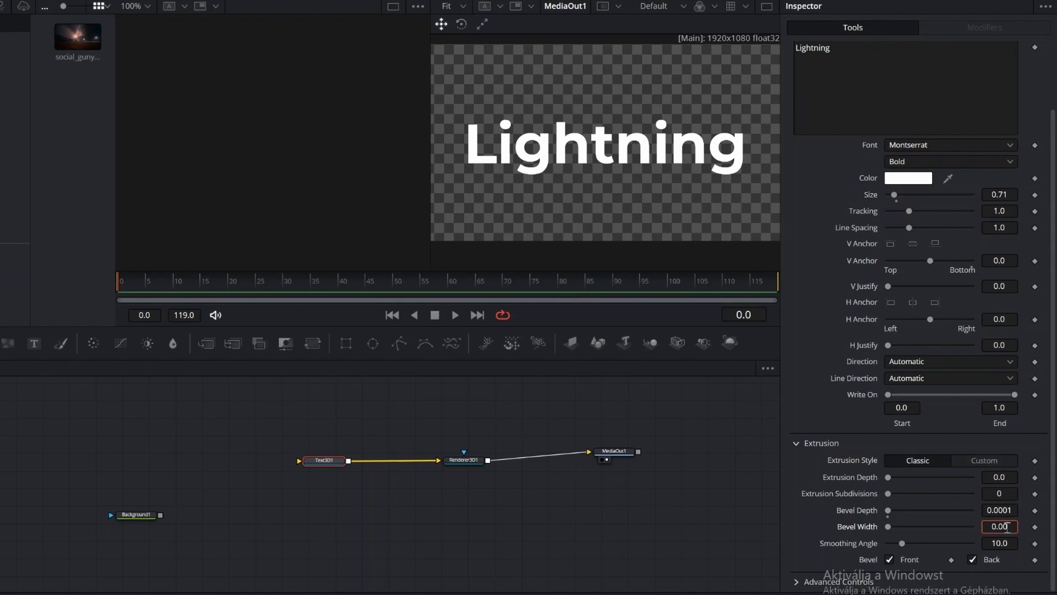
pyautogui.write('0')
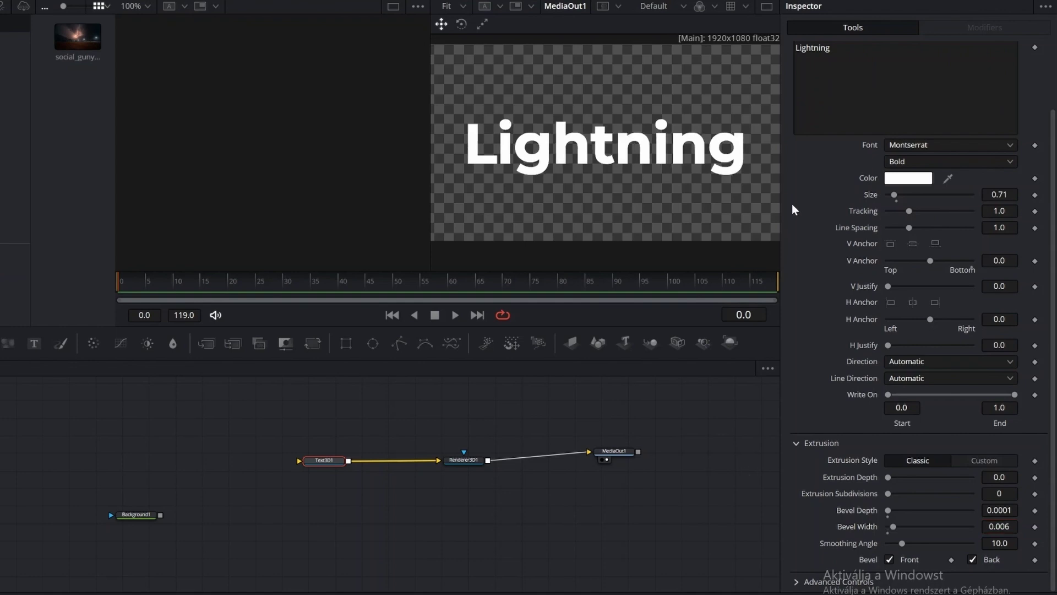
# Step: Set the Lightning text colour to black
pyautogui.click(905, 178)
pyautogui.click(329, 204)
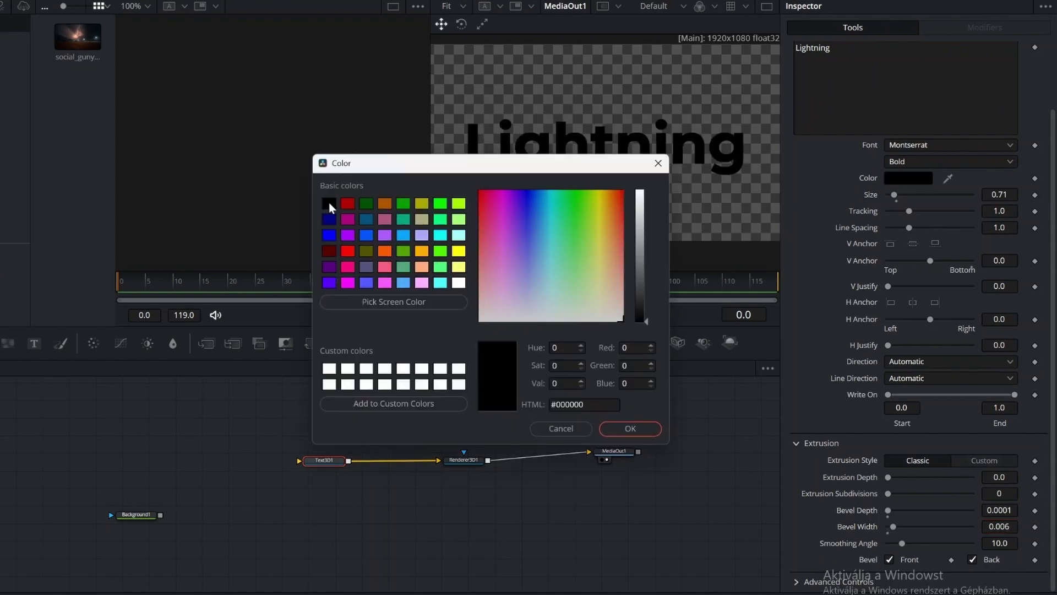
pyautogui.click(631, 428)
# Step: Give the bevel a separate Image material fed by Background1
pyautogui.click(941, 78)
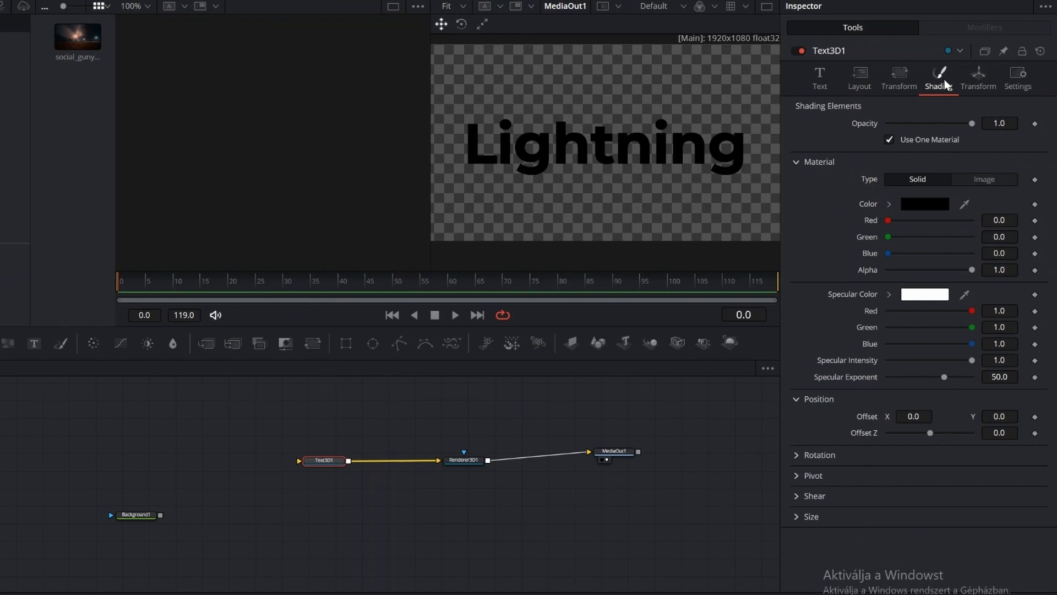
pyautogui.click(890, 142)
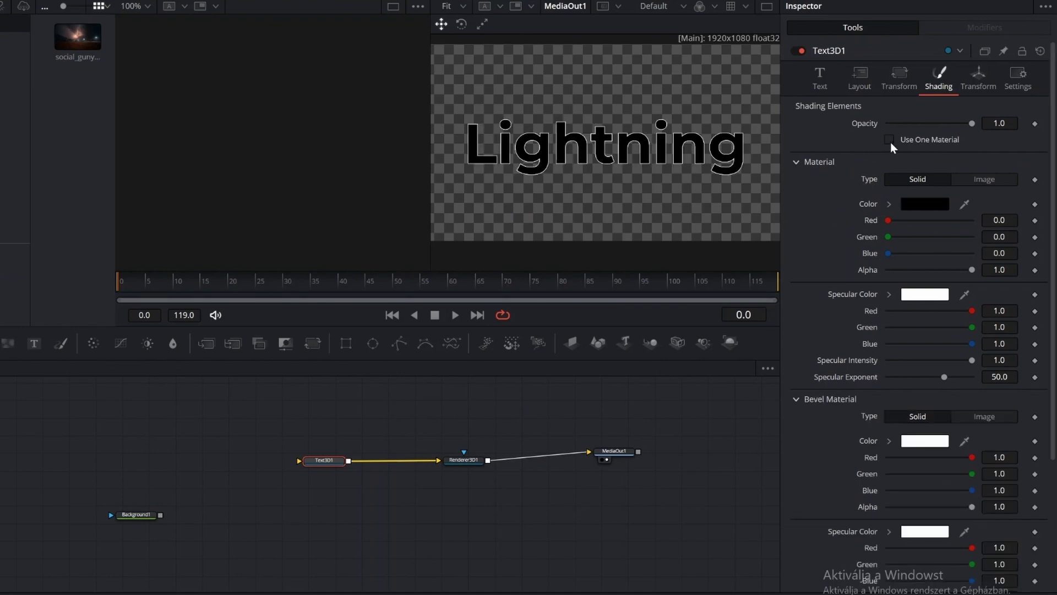
pyautogui.click(981, 417)
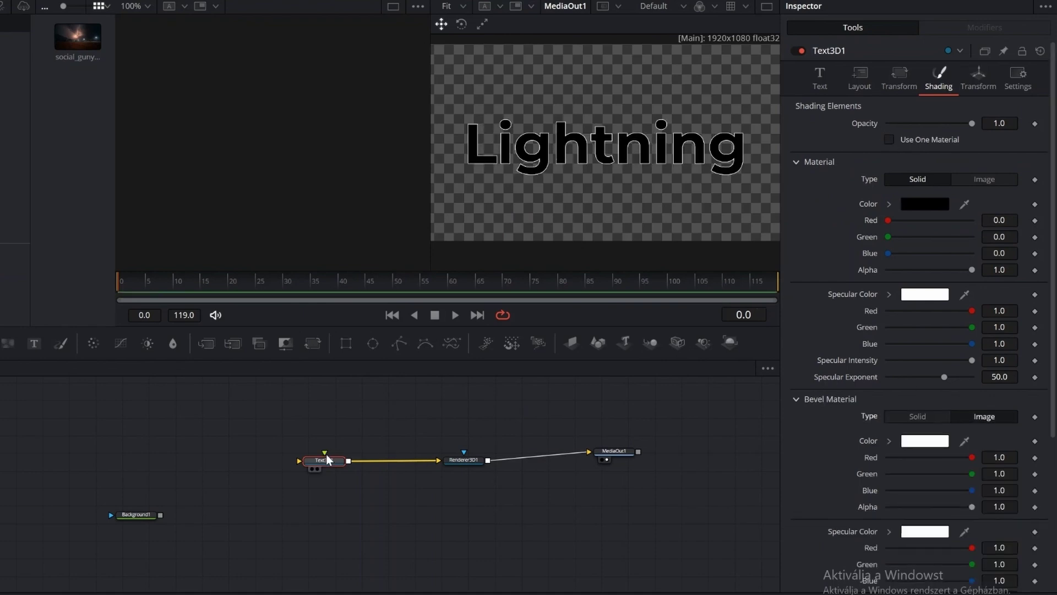
pyautogui.moveTo(160, 515); pyautogui.dragTo(299, 460)
# Step: Show Background1 in the left viewer and change its Type to Gradient
pyautogui.moveTo(138, 514); pyautogui.dragTo(170, 404)
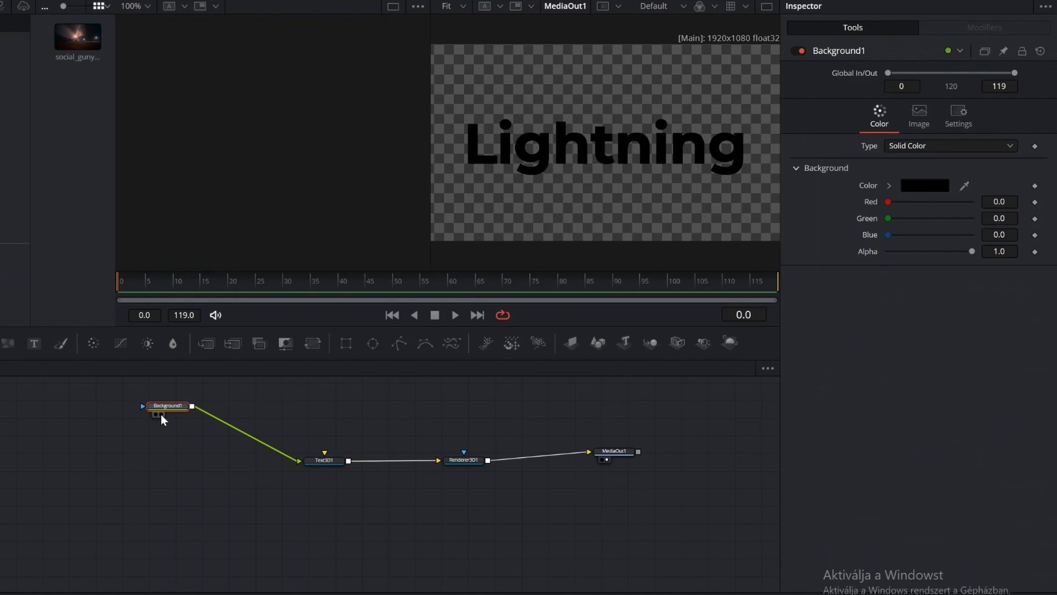
pyautogui.click(161, 414)
pyautogui.click(154, 414)
pyautogui.click(608, 460)
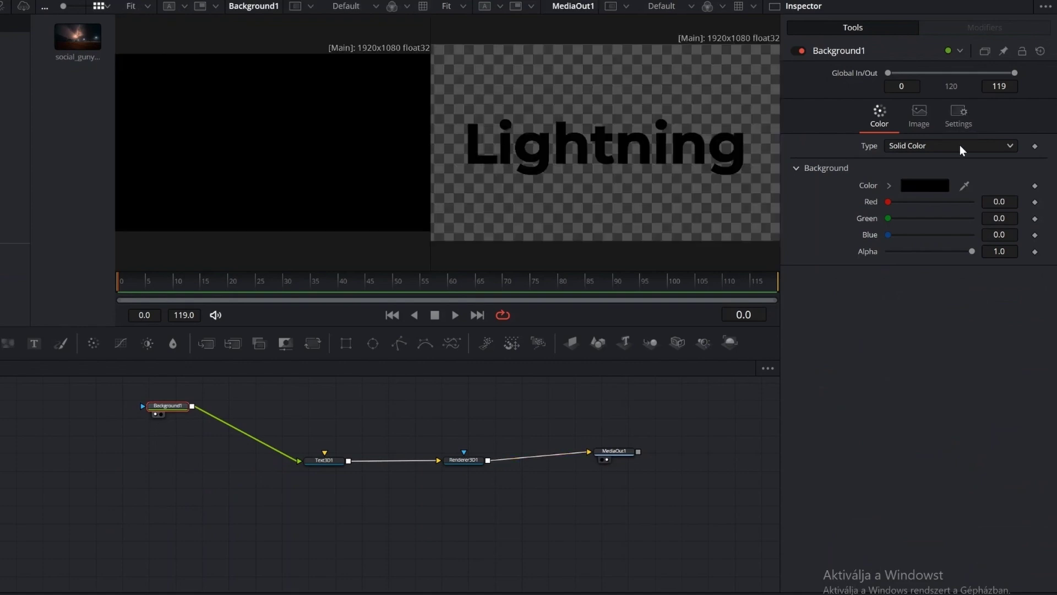
pyautogui.click(959, 145)
pyautogui.click(940, 217)
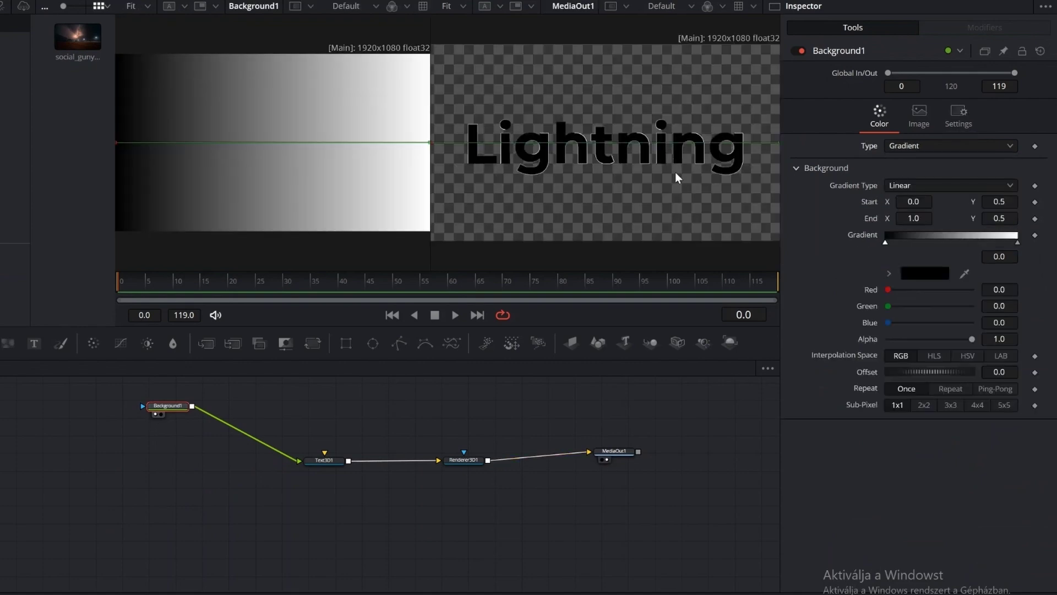
# Step: Make the gradient start transparent, pull End X to 0.040502, and set Offset to 25
pyautogui.click(917, 272)
pyautogui.click(630, 429)
pyautogui.moveTo(972, 338); pyautogui.dragTo(862, 353)
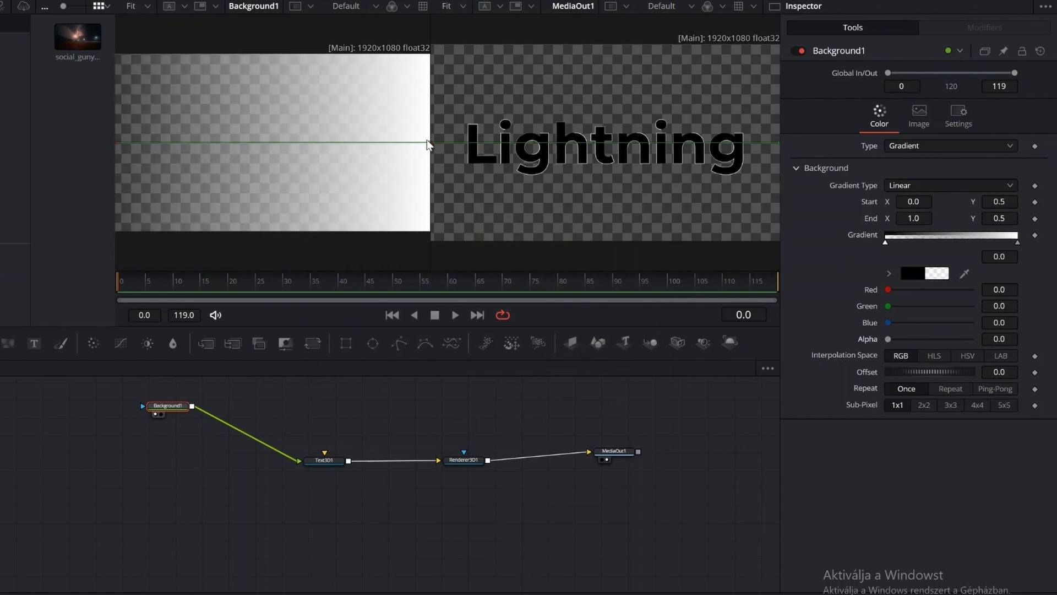
pyautogui.moveTo(428, 144); pyautogui.dragTo(127, 146)
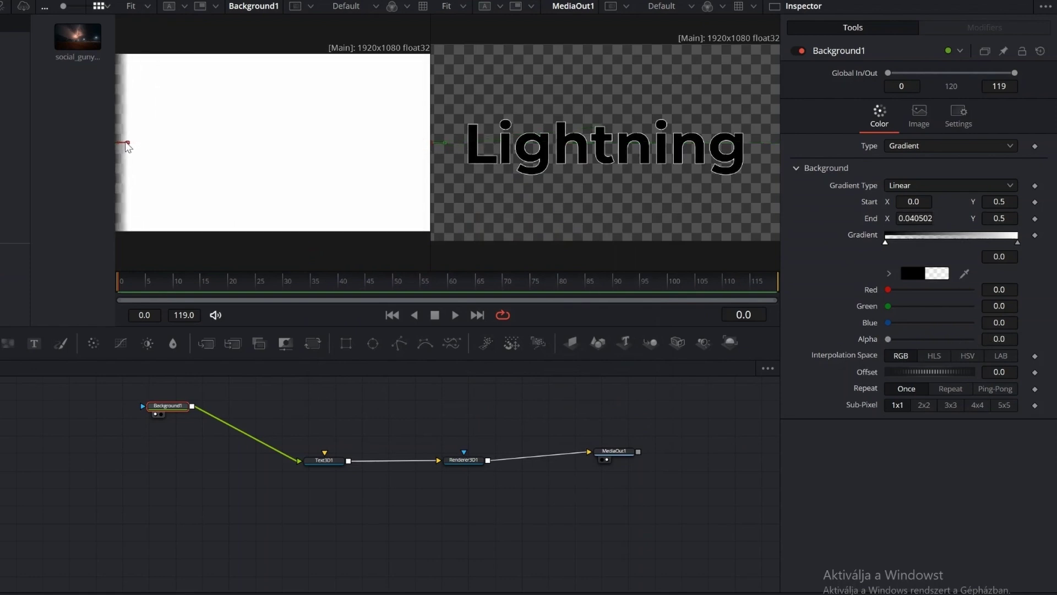
pyautogui.moveTo(912, 376); pyautogui.dragTo(936, 381)
pyautogui.click(1000, 371)
pyautogui.write('25')
pyautogui.press('Return')
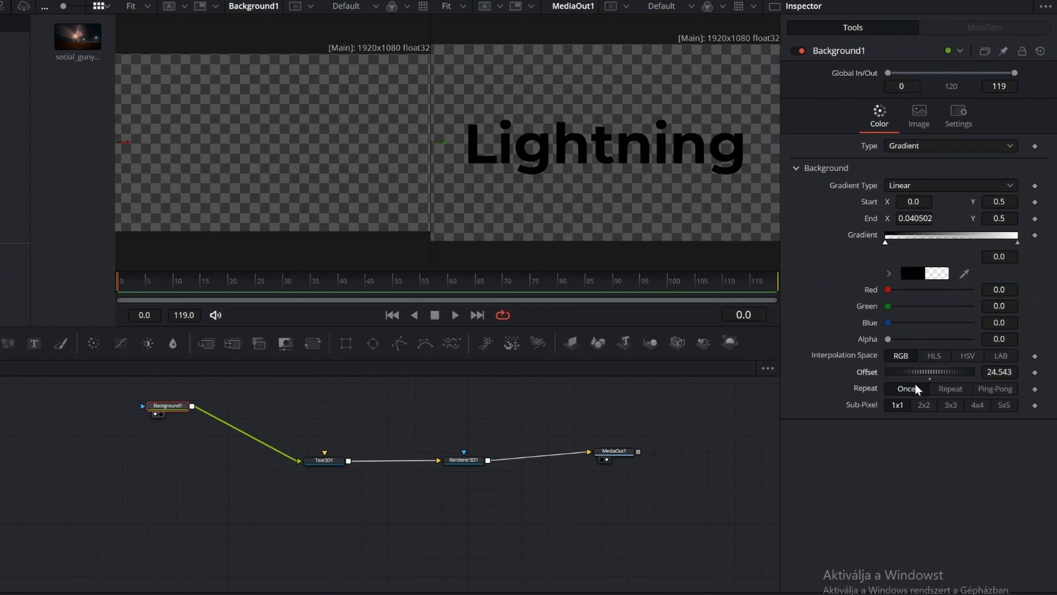
# Step: Keyframe Background1's Offset and animate it down to 0 at frame 66
pyautogui.click(1035, 372)
pyautogui.moveTo(121, 285); pyautogui.dragTo(486, 293)
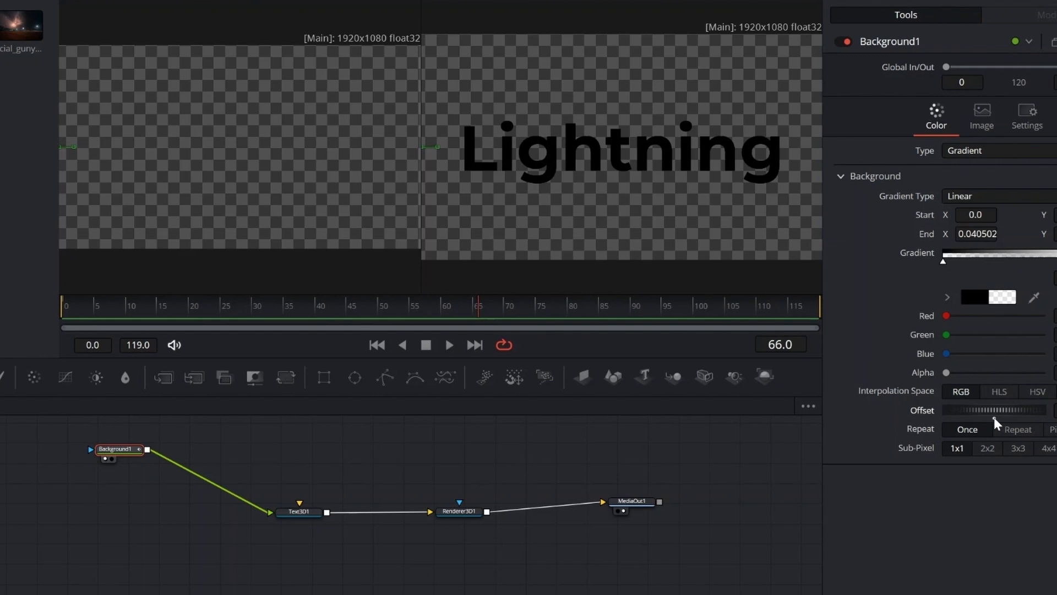
pyautogui.click(936, 388)
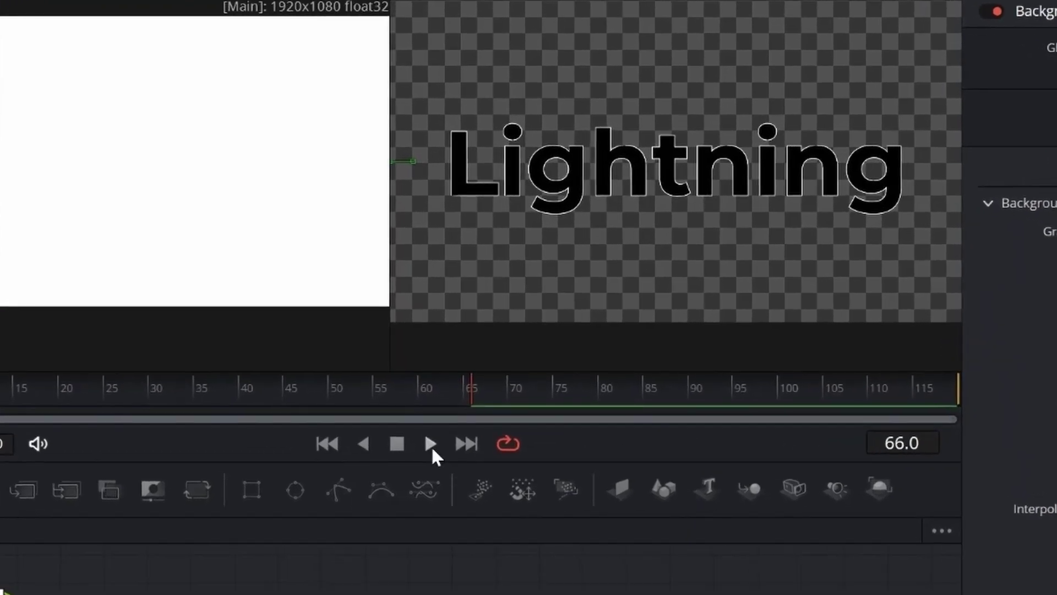
# Step: Preview the animation, move Background1 lower, and add a Background2 node into Text3D1
pyautogui.click(431, 445)
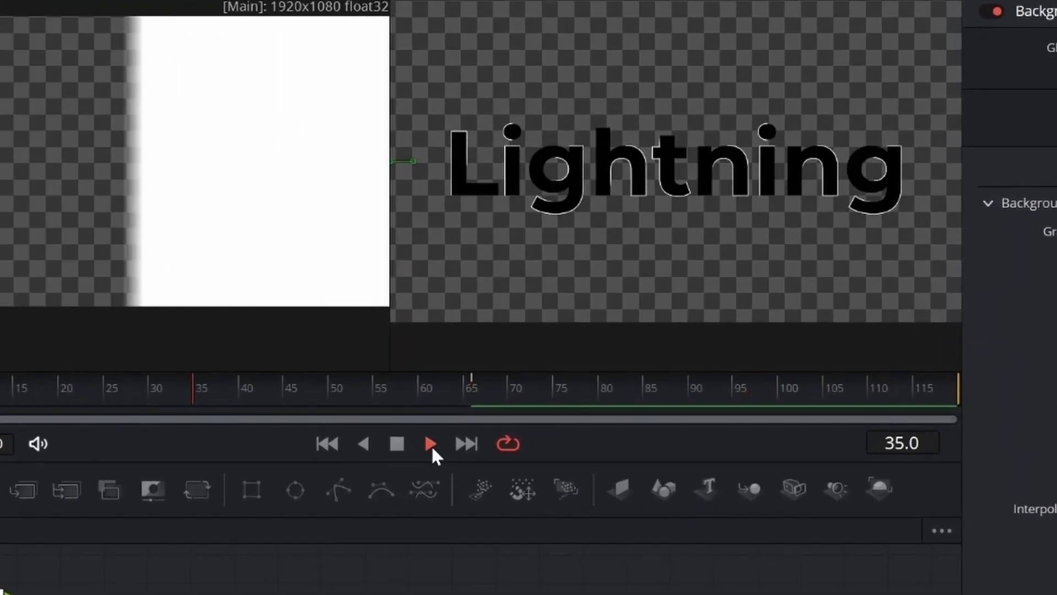
pyautogui.click(397, 444)
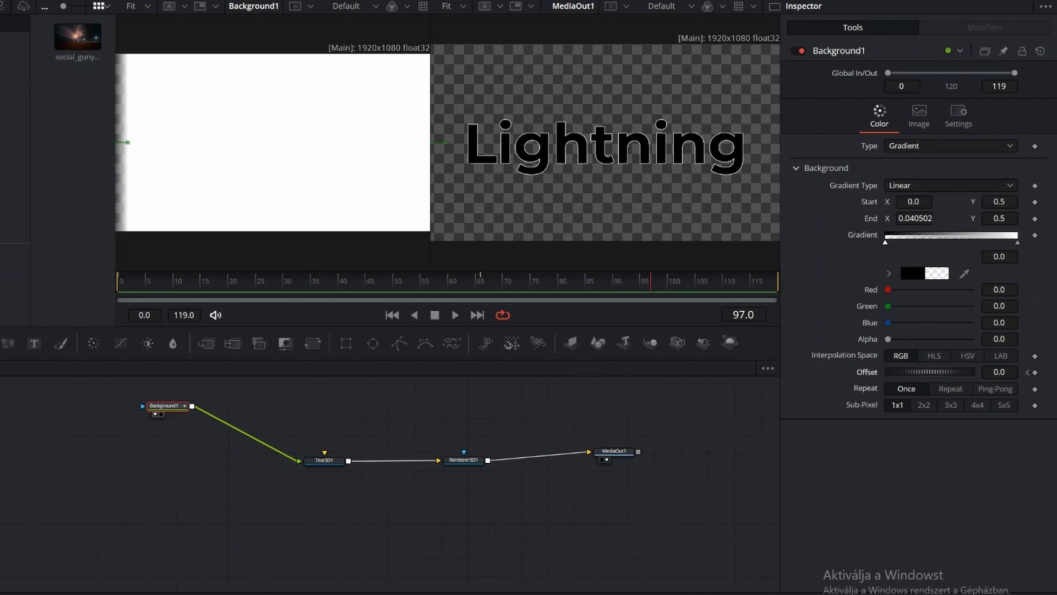
pyautogui.moveTo(172, 407); pyautogui.dragTo(168, 509)
pyautogui.moveTo(9, 342); pyautogui.dragTo(324, 468)
# Step: Set Text3D1's Material Type to Image and view Background2 in the left viewer
pyautogui.click(324, 460)
pyautogui.click(984, 179)
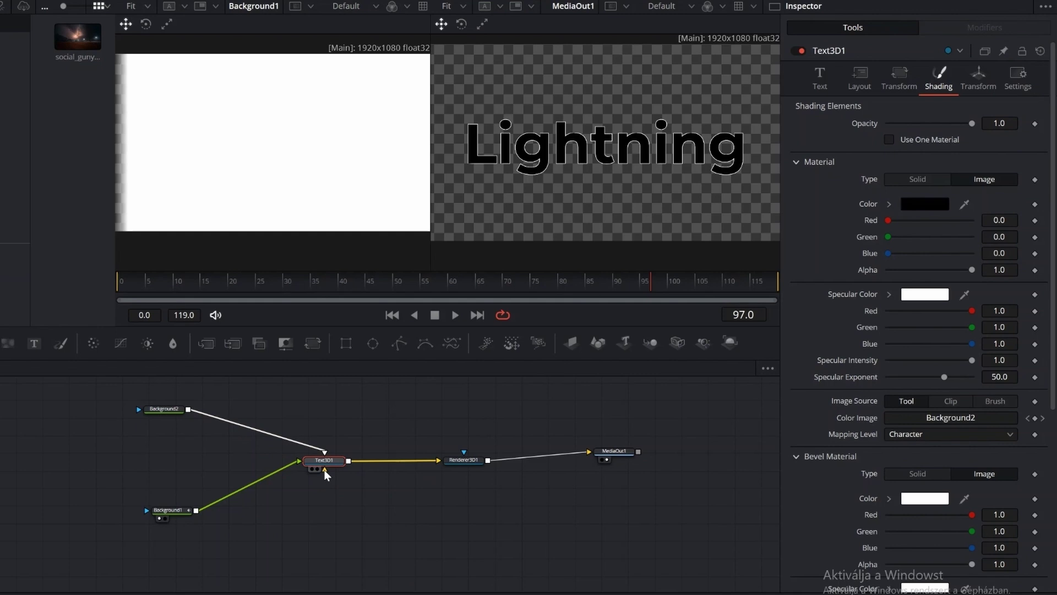
pyautogui.click(151, 417)
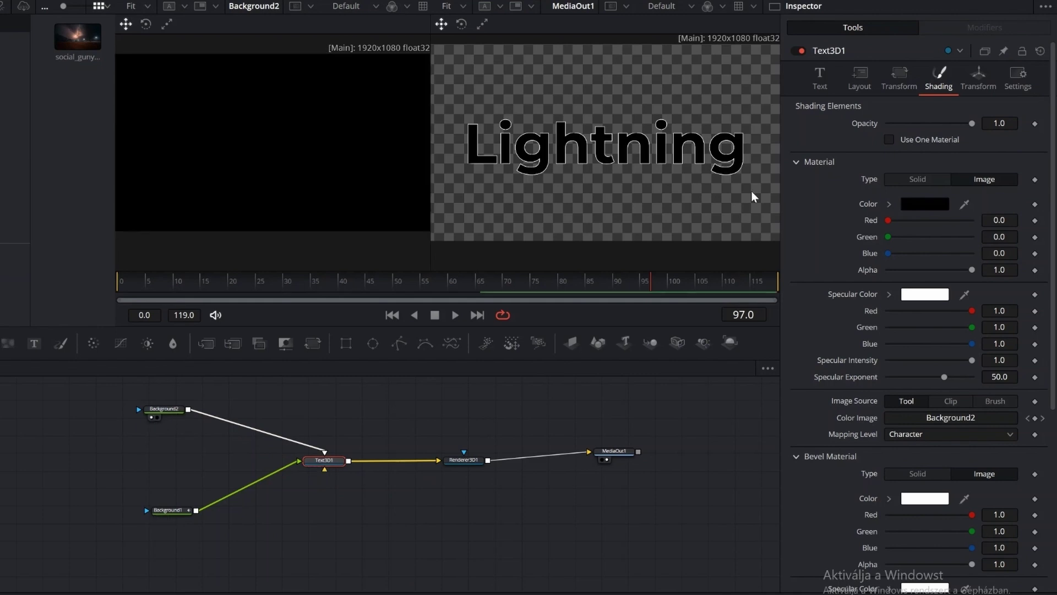
pyautogui.click(164, 410)
pyautogui.click(967, 148)
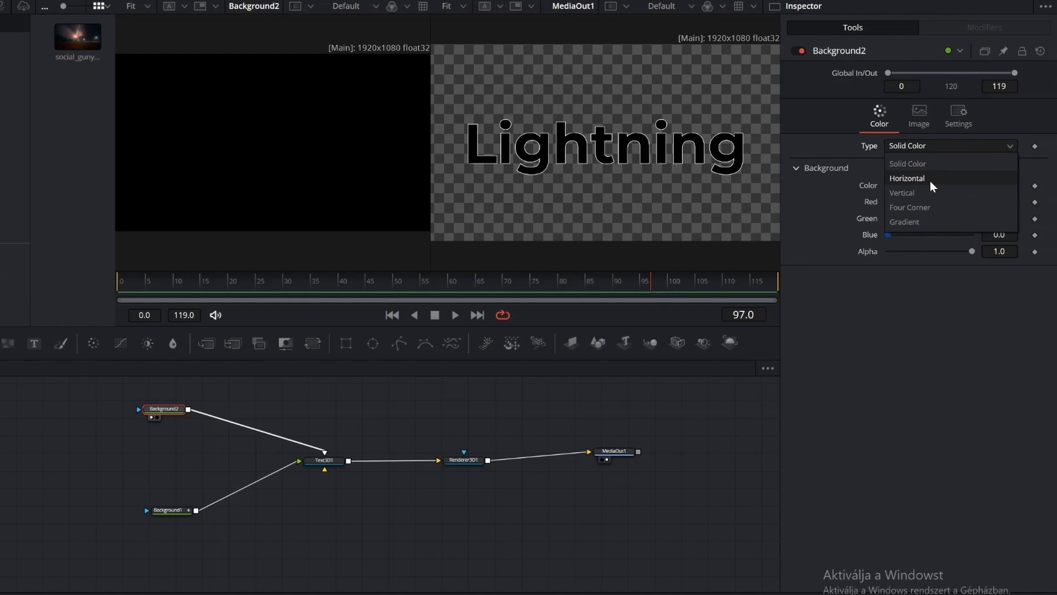
# Step: Make Background2 a gradient, set the text material white, and Mapping Level to Word
pyautogui.click(920, 221)
pyautogui.click(324, 460)
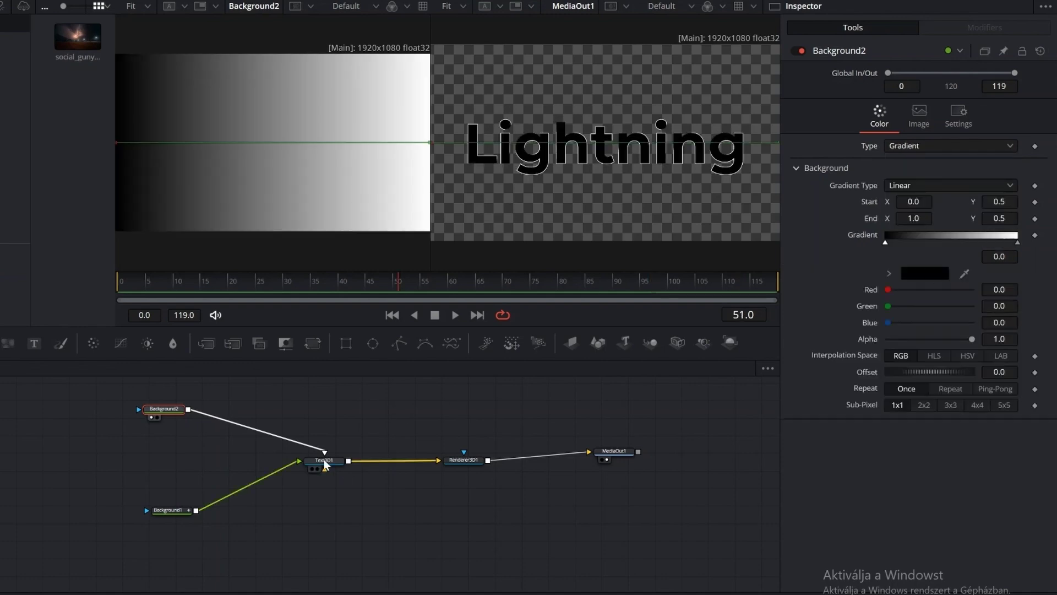
pyautogui.click(888, 204)
pyautogui.click(886, 217)
pyautogui.click(886, 216)
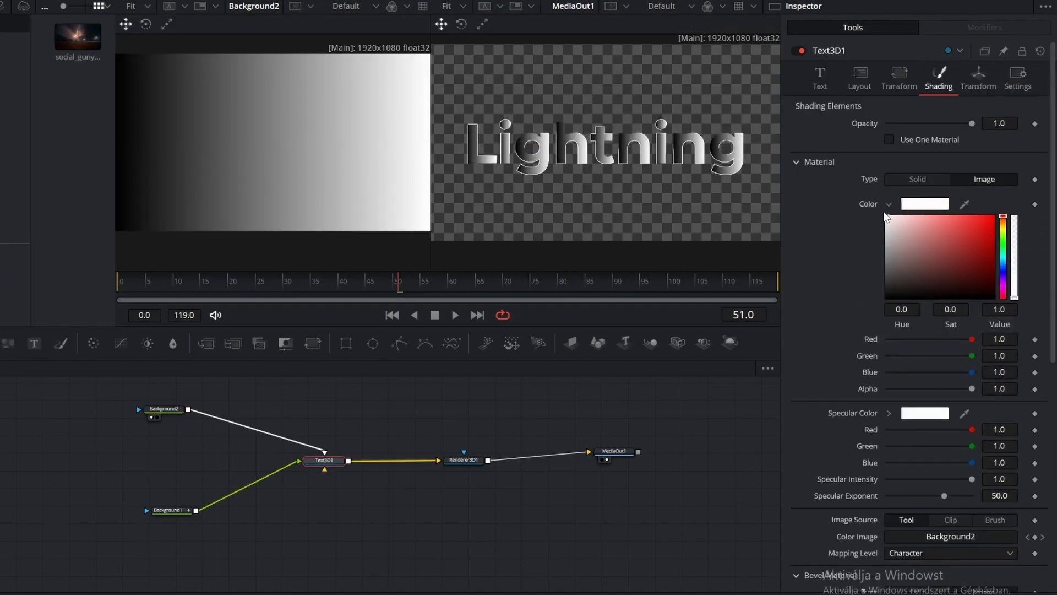
pyautogui.click(946, 554)
pyautogui.click(944, 571)
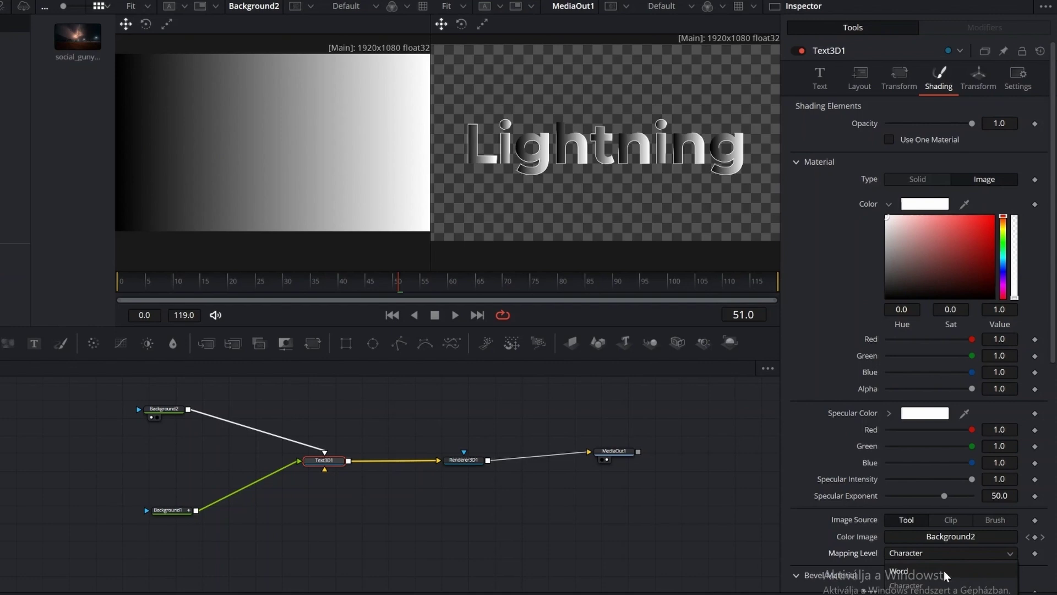
pyautogui.scroll(-5, 914, 331)
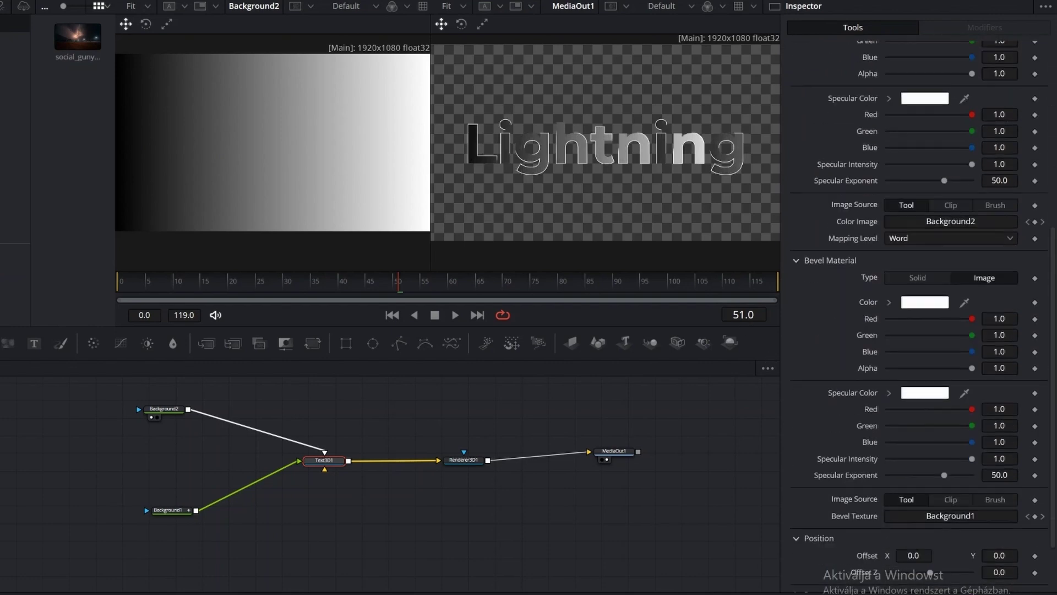
pyautogui.scroll(5, 913, 330)
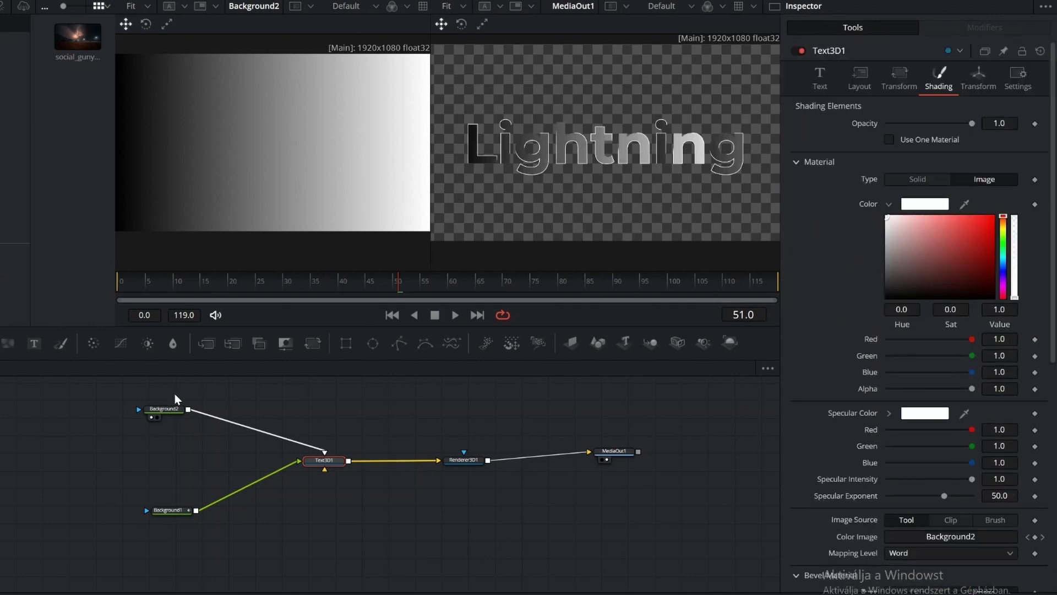
# Step: Set the gradient start stop transparent and the end stop to a dark blue-black
pyautogui.click(165, 410)
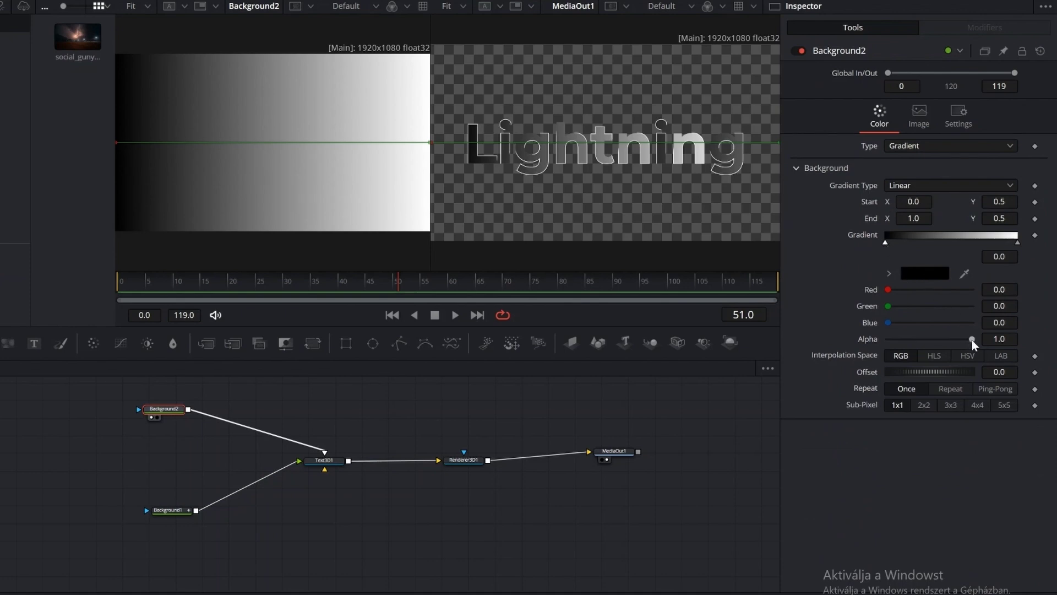
pyautogui.moveTo(972, 339); pyautogui.dragTo(861, 357)
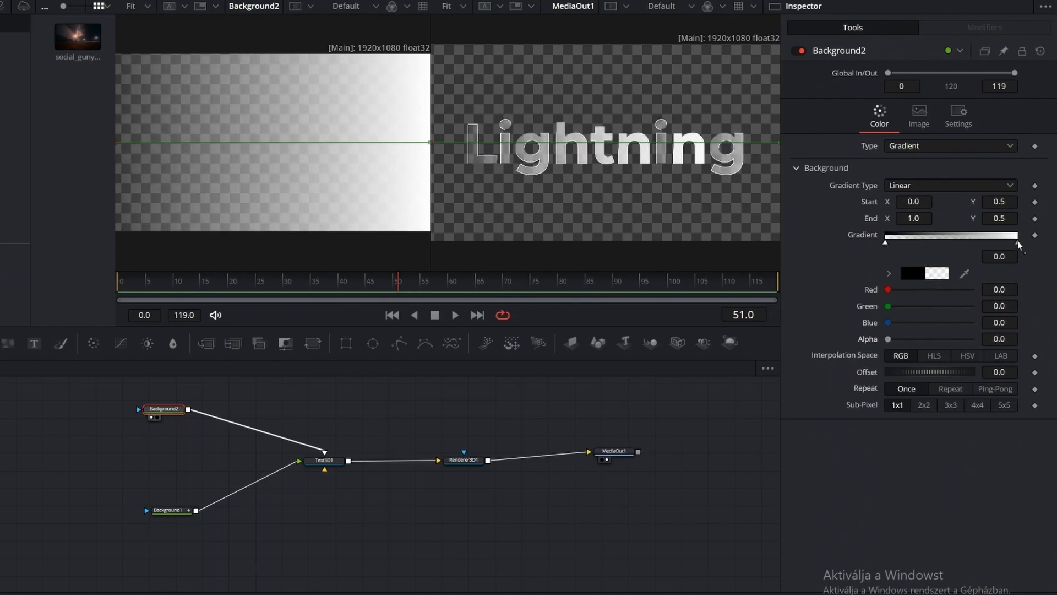
pyautogui.click(1018, 243)
pyautogui.click(889, 274)
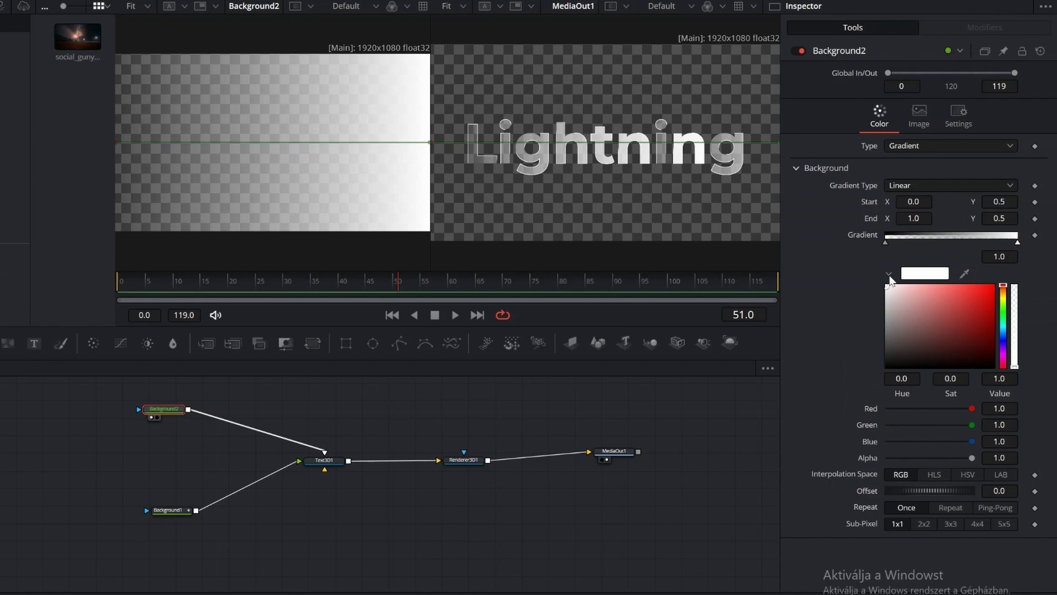
pyautogui.click(1003, 338)
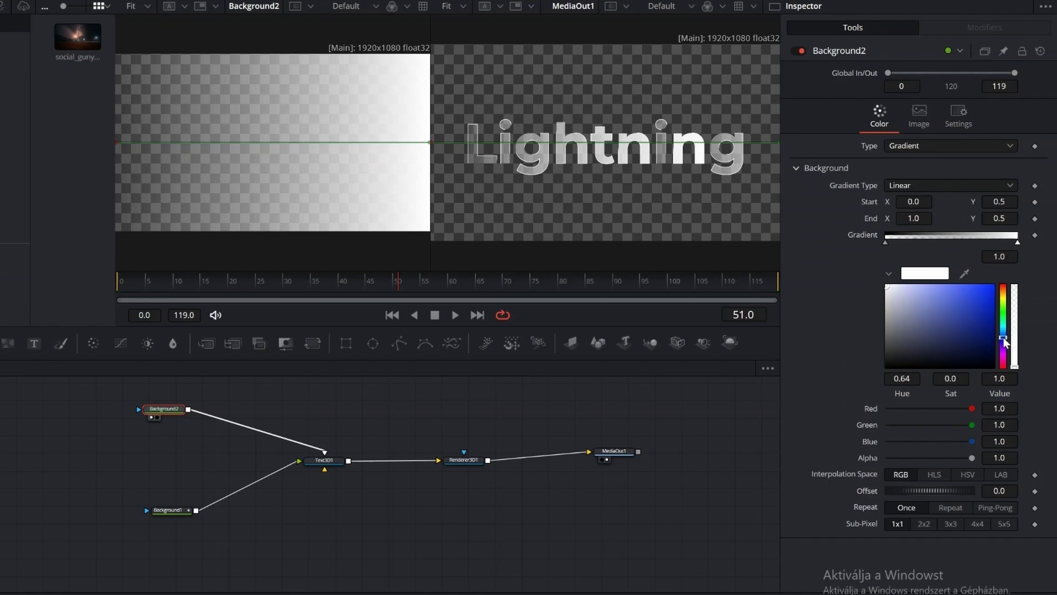
pyautogui.click(983, 298)
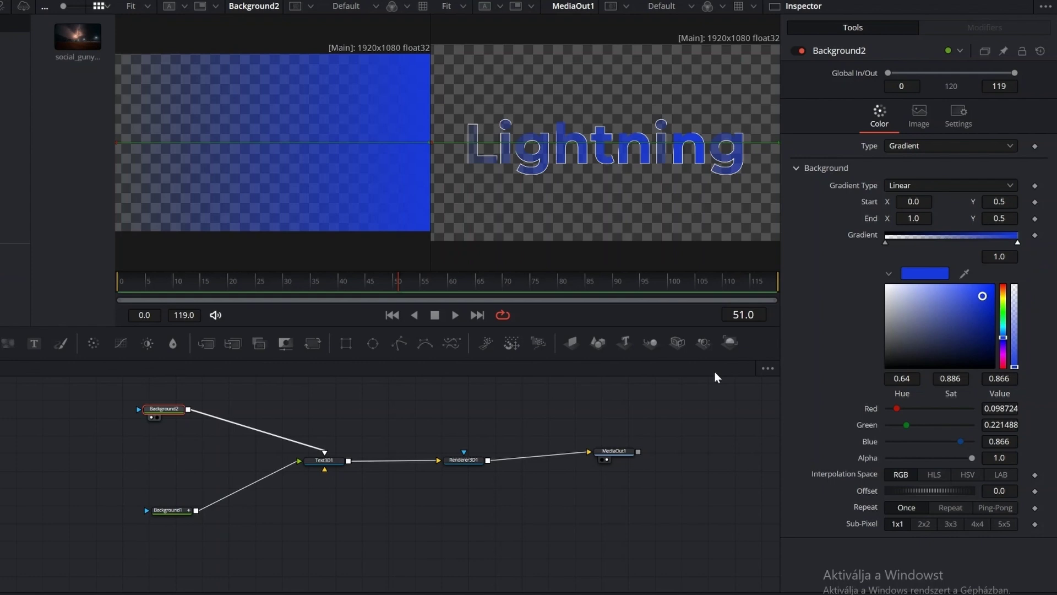
pyautogui.moveTo(897, 368); pyautogui.dragTo(881, 368)
# Step: Keyframe the gradient Offset from 1.036 to a negative value across frames
pyautogui.moveTo(969, 490); pyautogui.dragTo(1031, 501)
pyautogui.moveTo(397, 286); pyautogui.dragTo(486, 311)
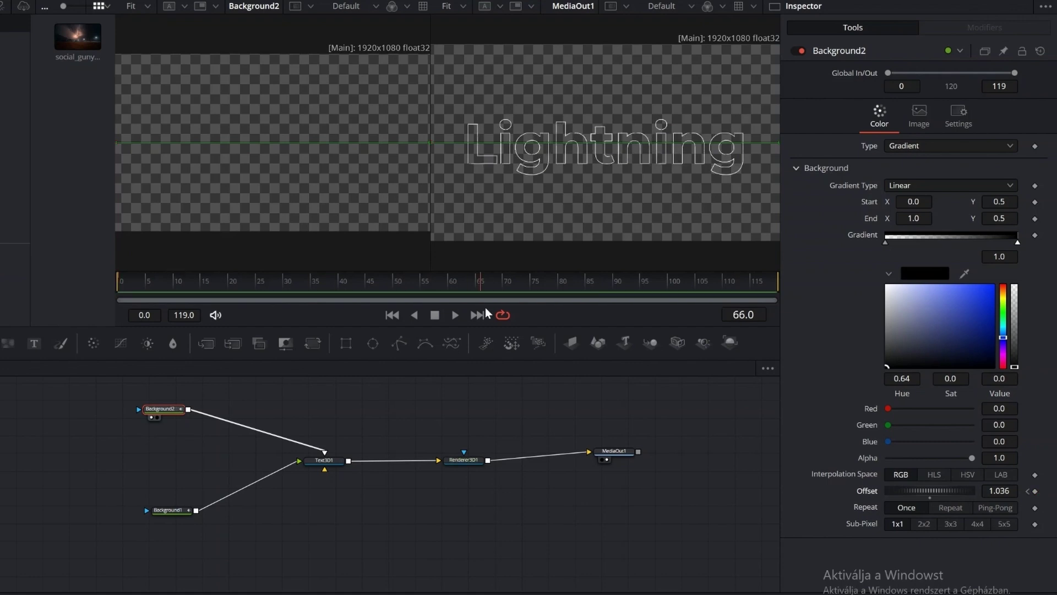
pyautogui.moveTo(903, 487); pyautogui.dragTo(715, 501)
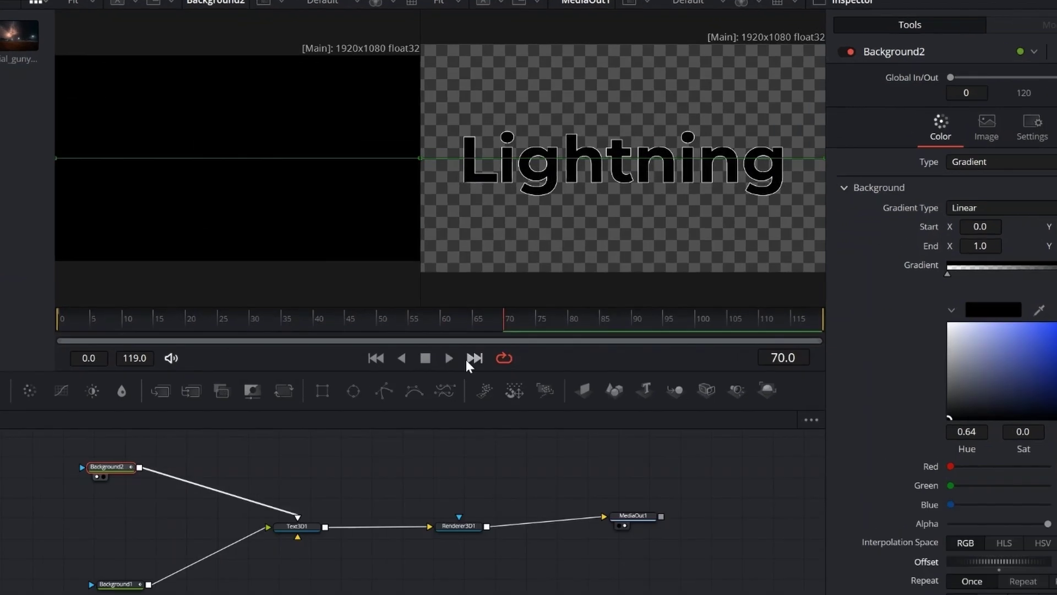
# Step: Preview the sweep and make the gradient's dark colour mostly transparent
pyautogui.click(454, 314)
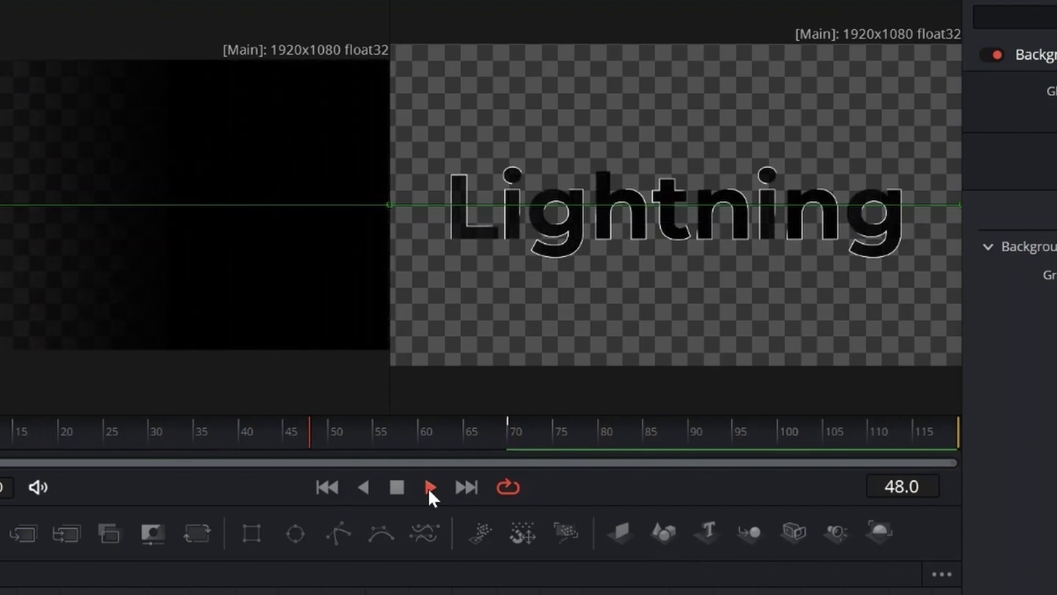
pyautogui.click(398, 487)
pyautogui.moveTo(974, 458); pyautogui.dragTo(908, 463)
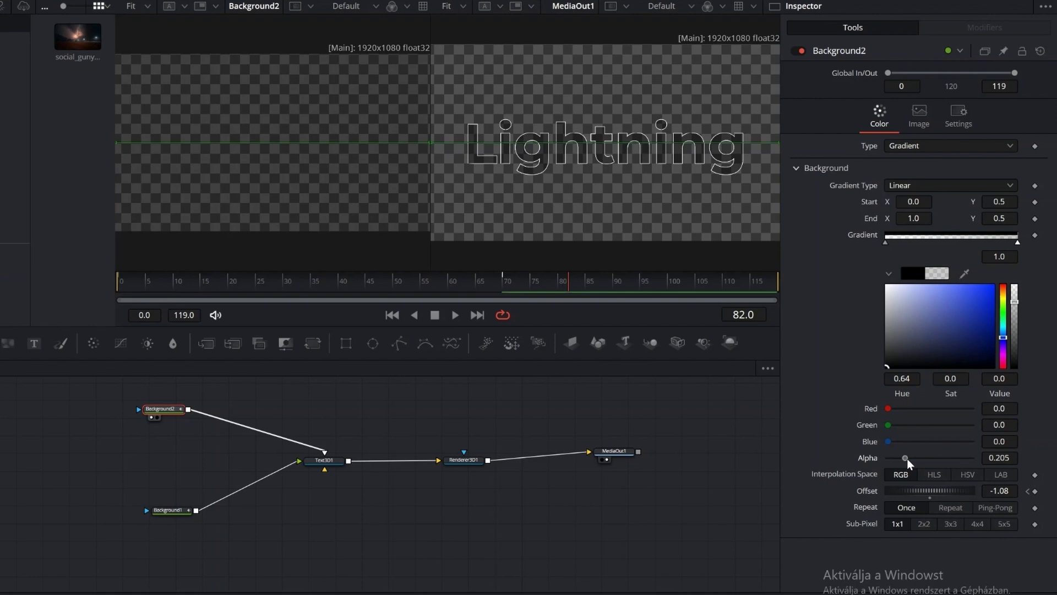
# Step: Add a Background3 node fed by the Renderer3D1 output
pyautogui.click(463, 460)
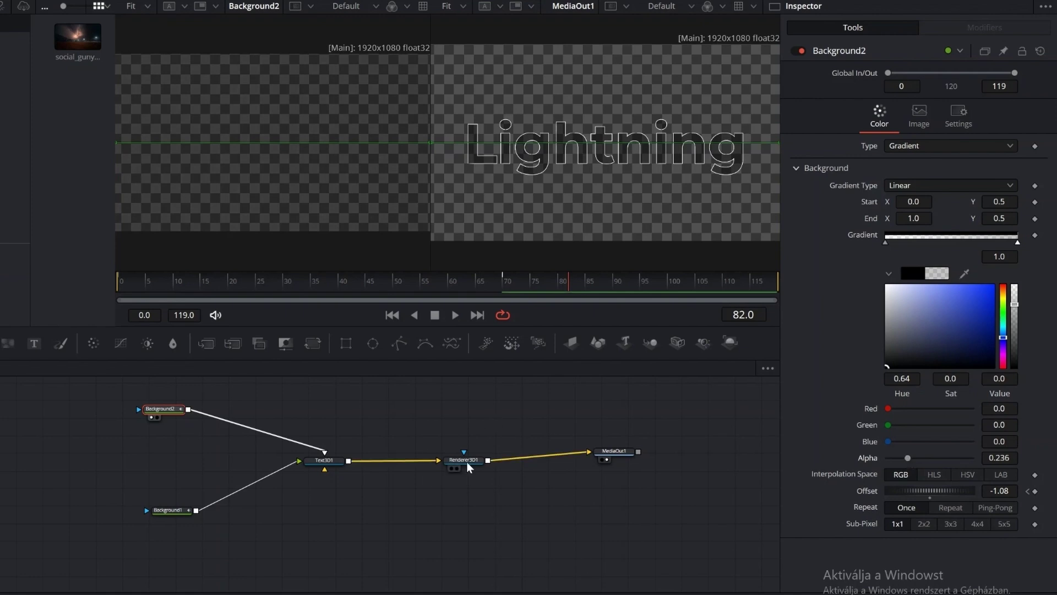
pyautogui.click(117, 348)
pyautogui.moveTo(614, 458); pyautogui.dragTo(635, 466)
pyautogui.moveTo(488, 466); pyautogui.dragTo(510, 387)
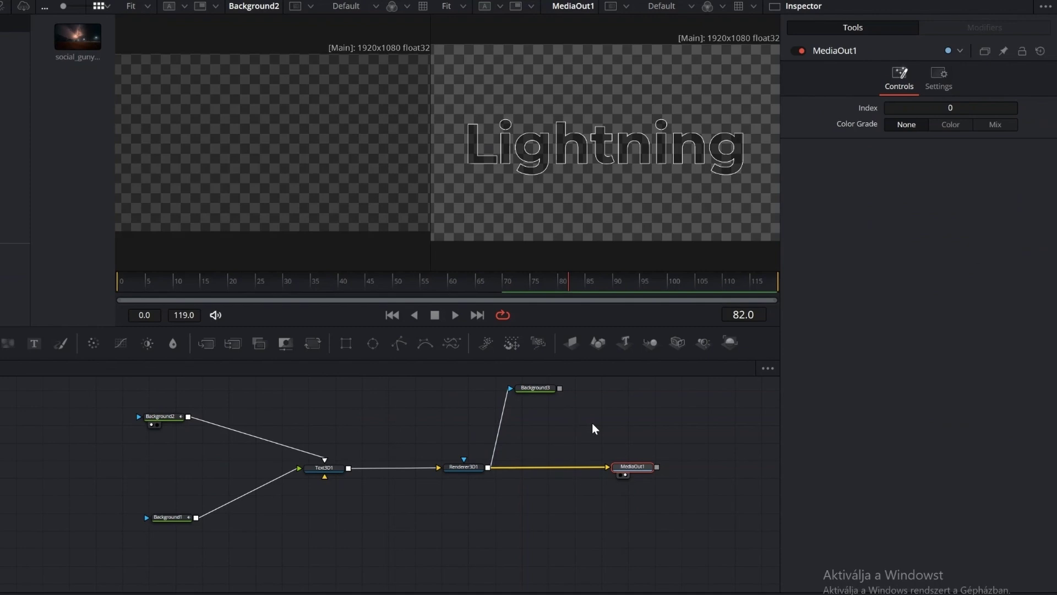
# Step: Mask Background3 by the text's luminance with a slightly raised low threshold and make it white
pyautogui.click(535, 387)
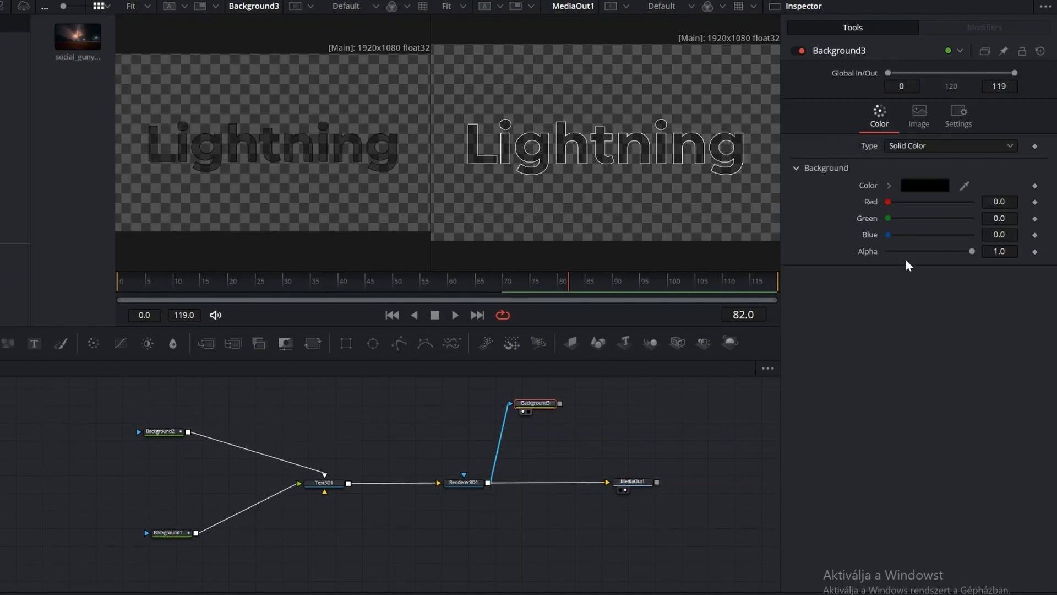
pyautogui.click(959, 113)
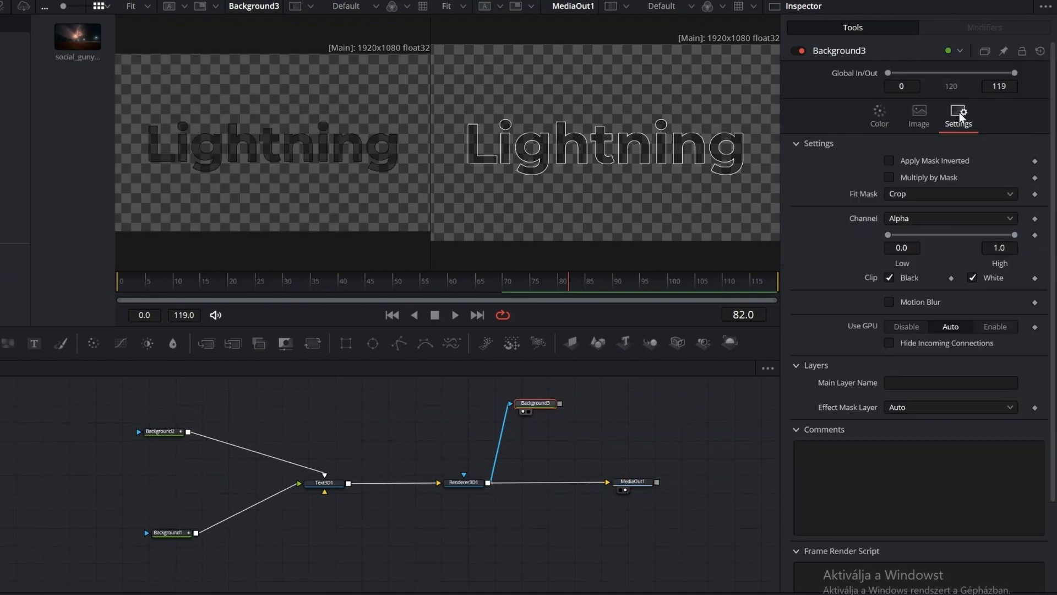
pyautogui.click(931, 217)
pyautogui.click(921, 310)
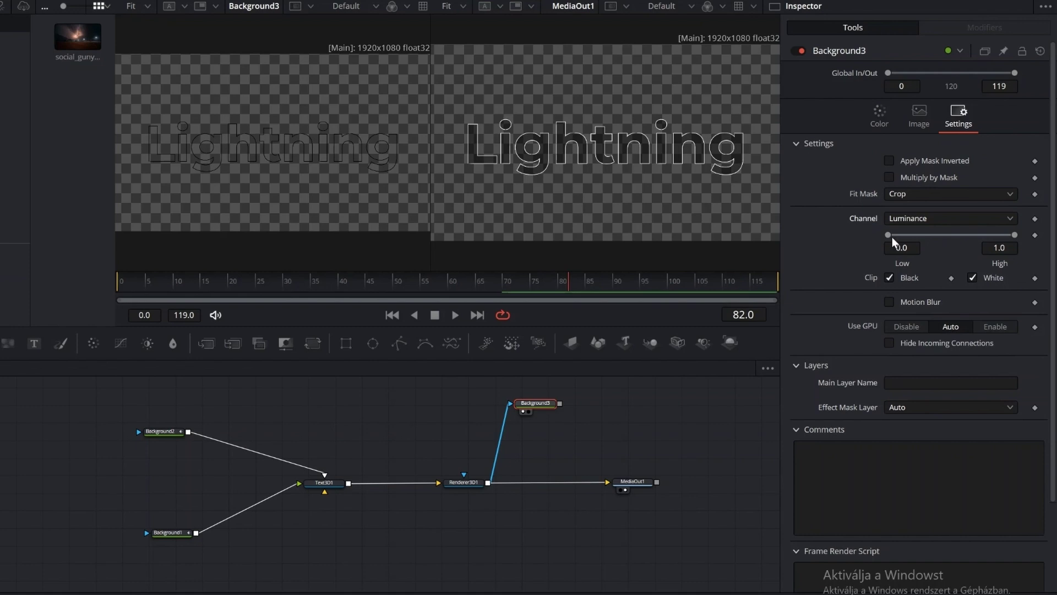
pyautogui.moveTo(892, 237); pyautogui.dragTo(899, 241)
pyautogui.click(887, 110)
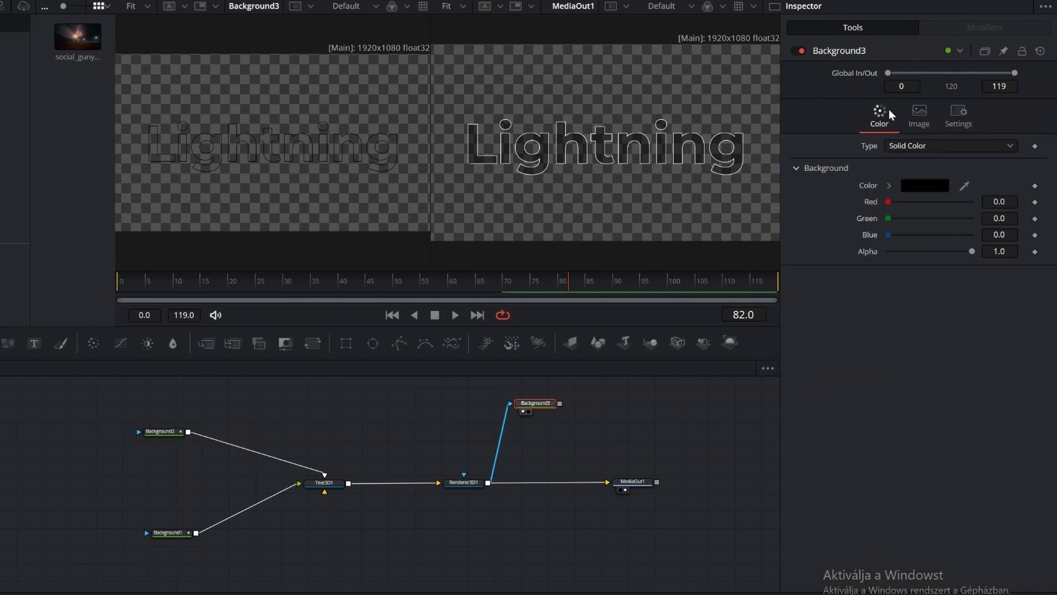
pyautogui.click(890, 185)
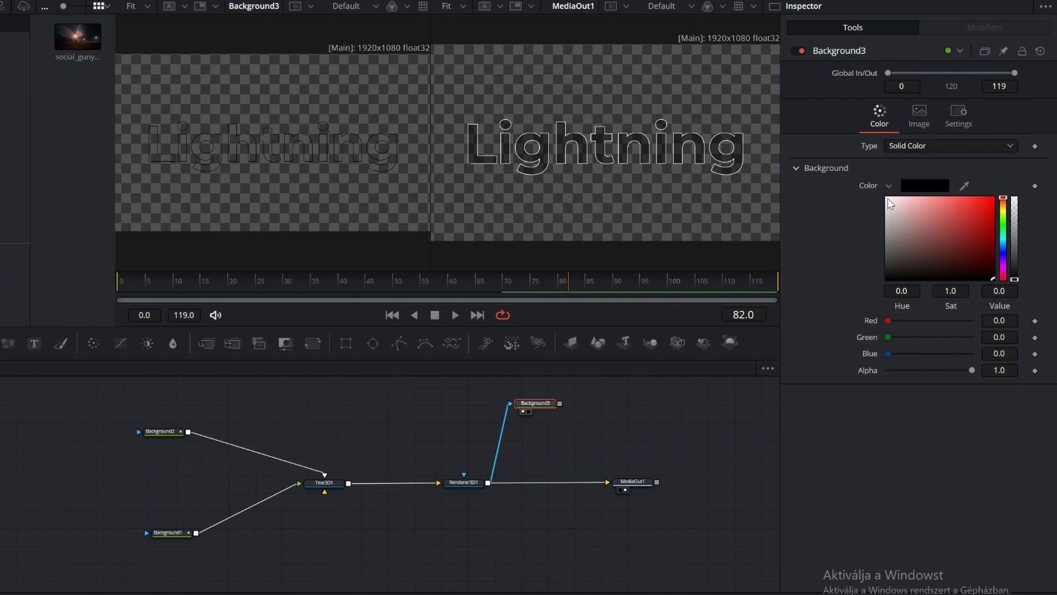
pyautogui.click(887, 198)
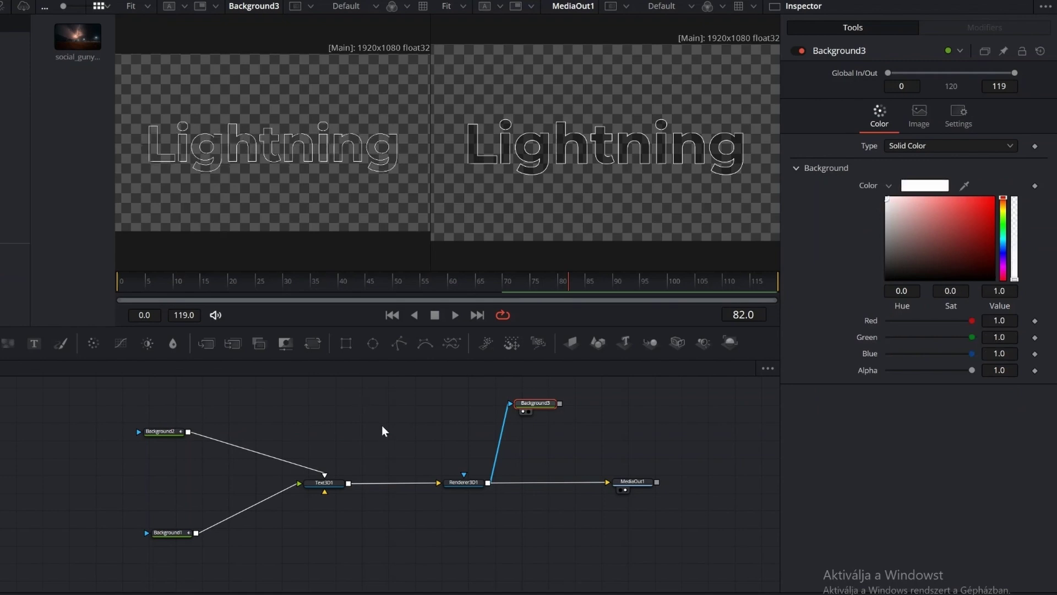
# Step: Add a Rays effect after Background3 and merge it over the rendered text
pyautogui.hotkey('shift', 'space')
pyautogui.write('rays')
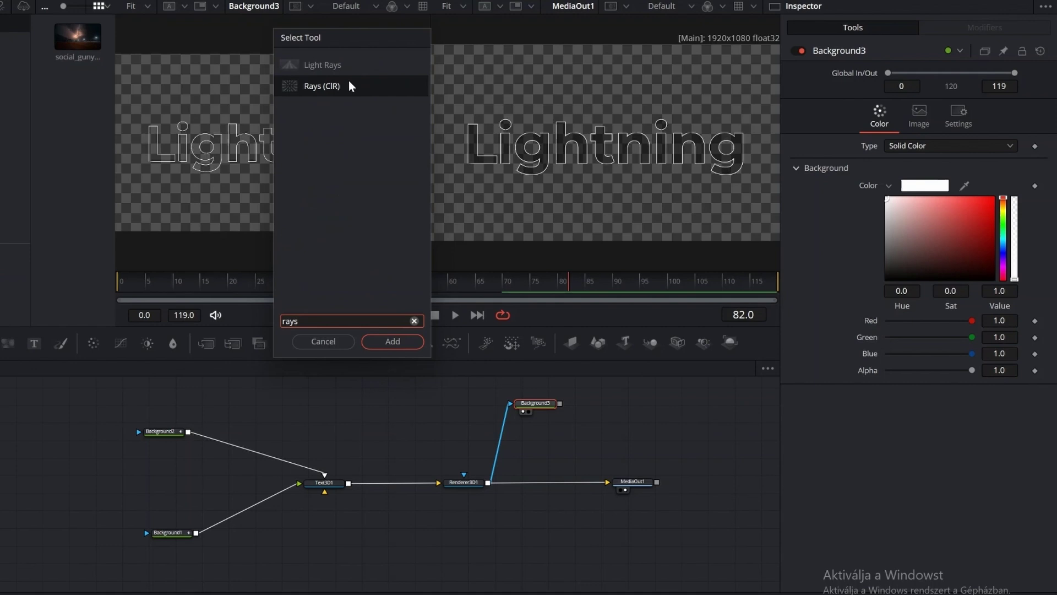
pyautogui.click(378, 341)
pyautogui.moveTo(614, 404); pyautogui.dragTo(489, 482)
# Step: Tidy the Merge node and place the stormy night clip on Video 1 beneath the title
pyautogui.click(541, 435)
pyautogui.moveTo(584, 482); pyautogui.dragTo(540, 484)
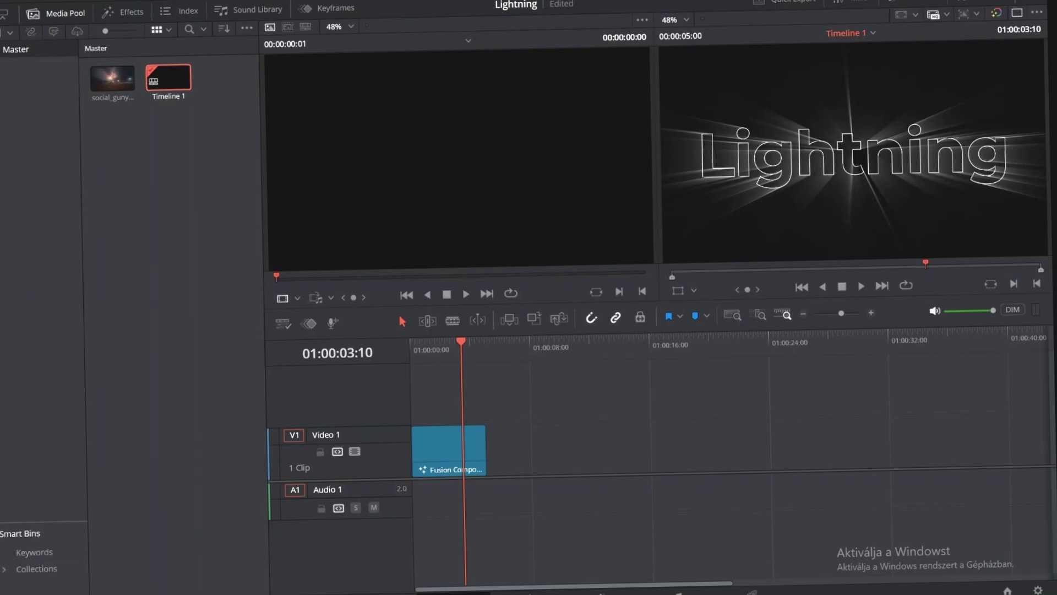
pyautogui.click(138, 79)
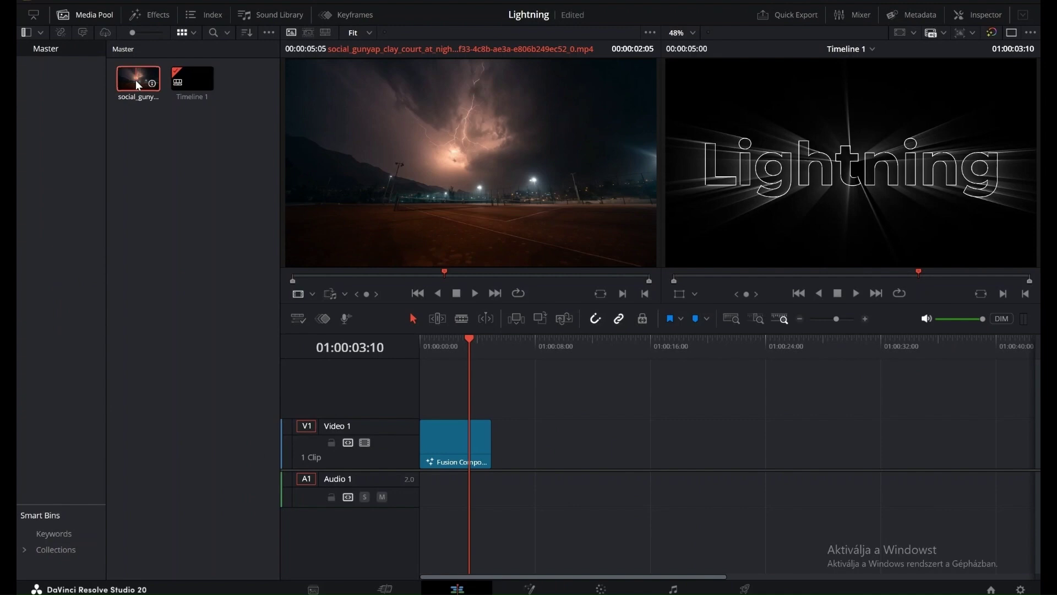
pyautogui.moveTo(138, 79); pyautogui.dragTo(453, 453)
pyautogui.moveTo(491, 392); pyautogui.dragTo(496, 392)
# Step: Play the timeline from the start to preview the Lightning title over the storm
pyautogui.click(421, 343)
pyautogui.click(856, 293)
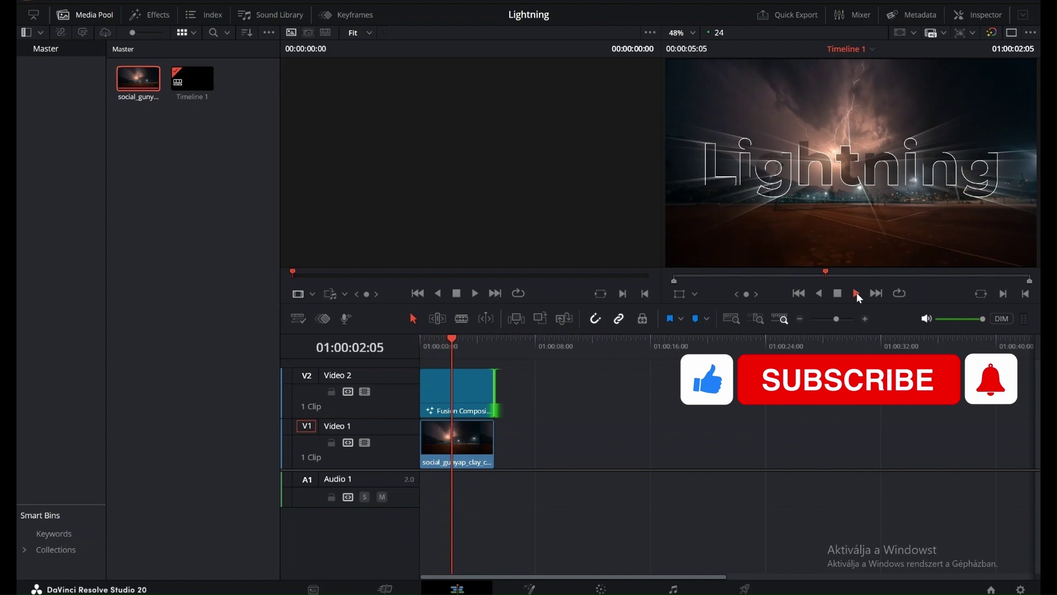
pyautogui.click(838, 293)
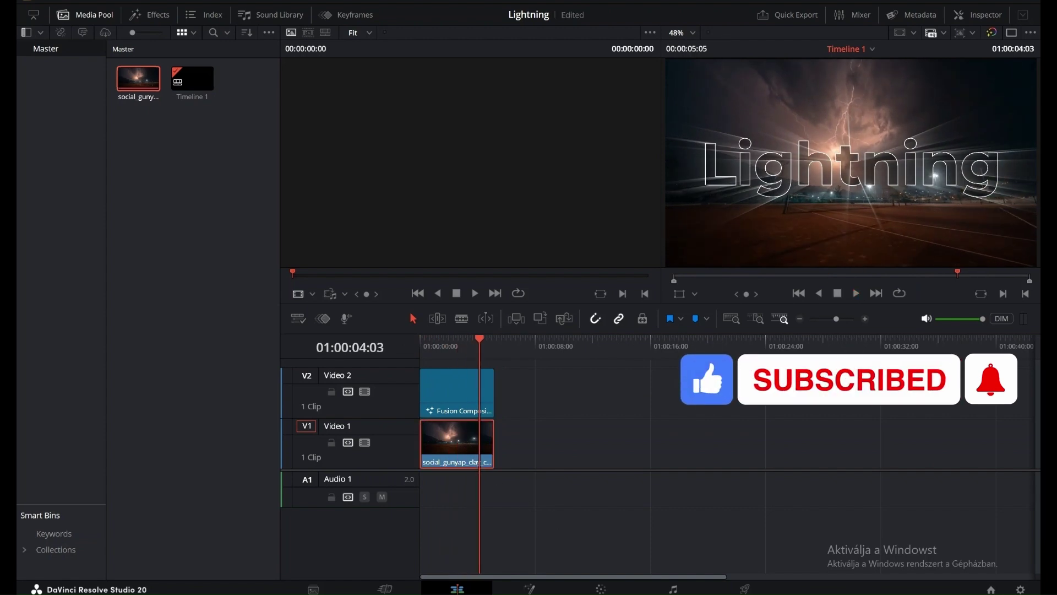
pyautogui.click(602, 588)
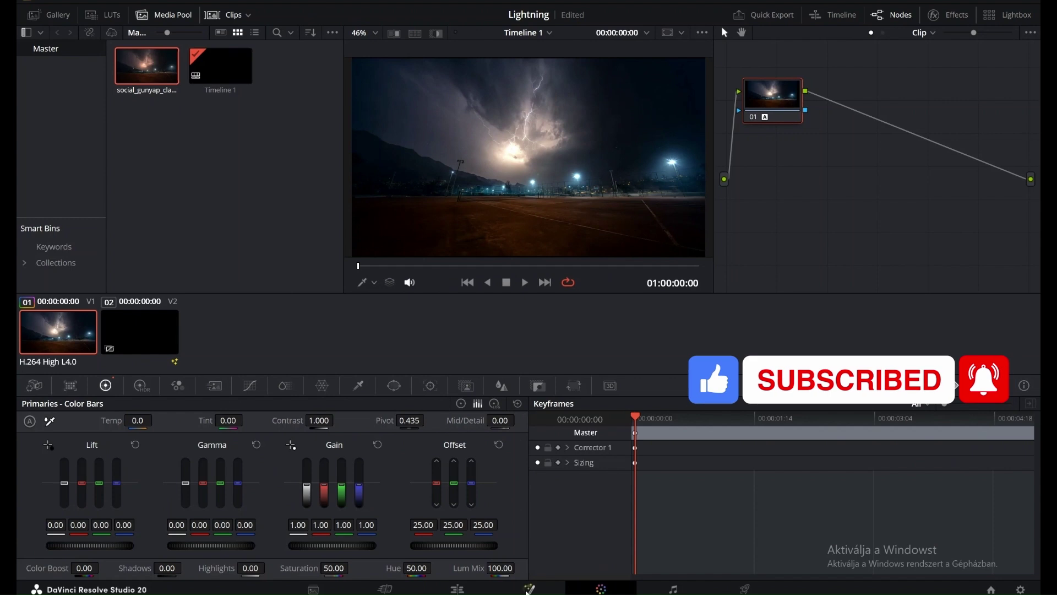
pyautogui.hotkey('shift', '4')
pyautogui.click(857, 293)
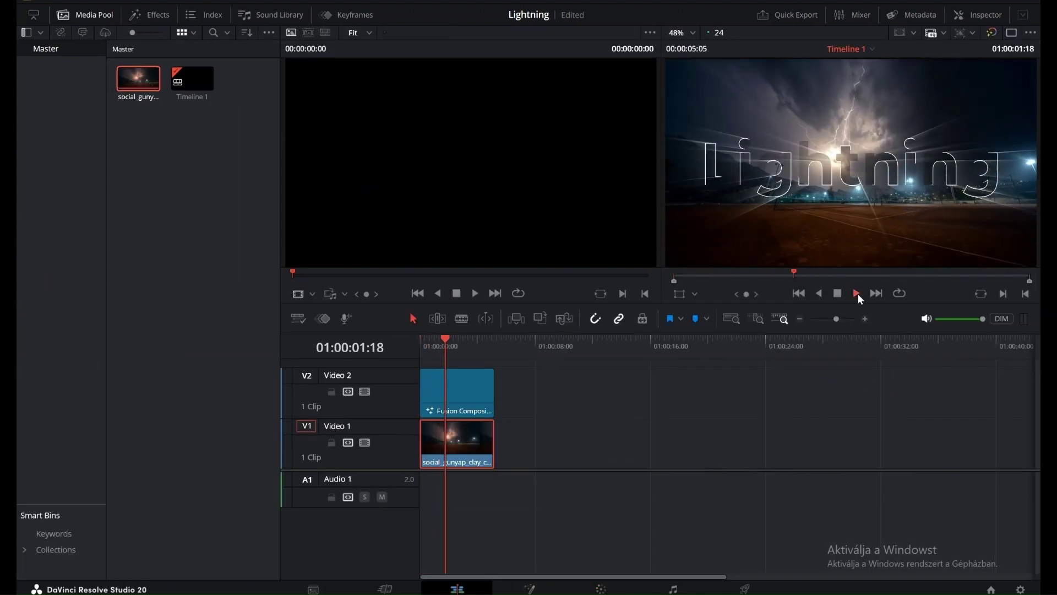
pyautogui.click(837, 296)
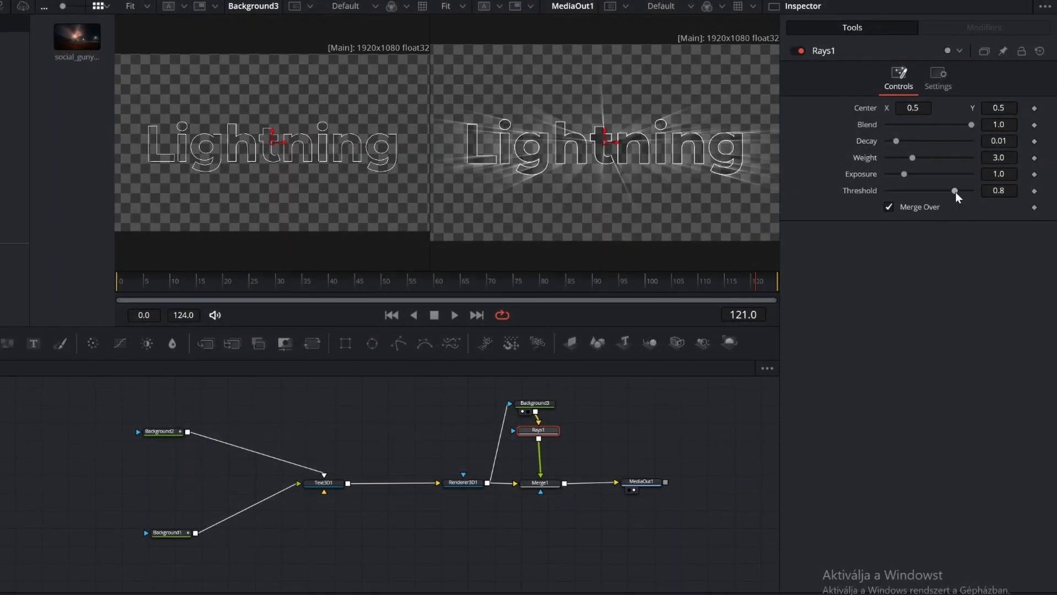
# Step: Set the Rays Threshold to 0 and reduce its Decay
pyautogui.moveTo(956, 188); pyautogui.dragTo(871, 193)
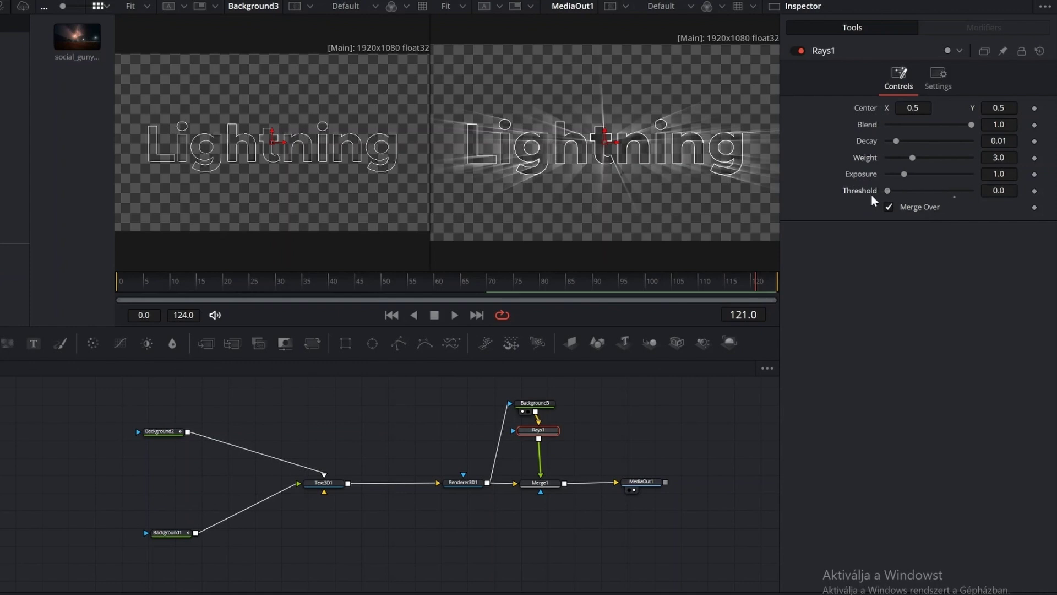
pyautogui.moveTo(896, 141); pyautogui.dragTo(891, 143)
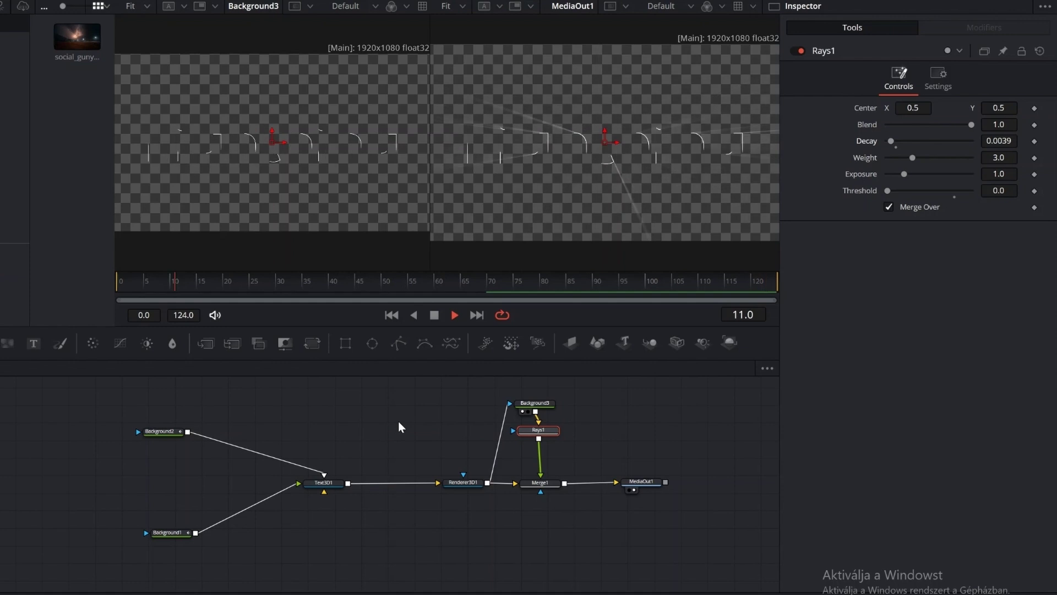
pyautogui.press('space')
# Step: Add two Soft Glow nodes in sequence after Rays1
pyautogui.hotkey('shift', 'space')
pyautogui.write('Rays')
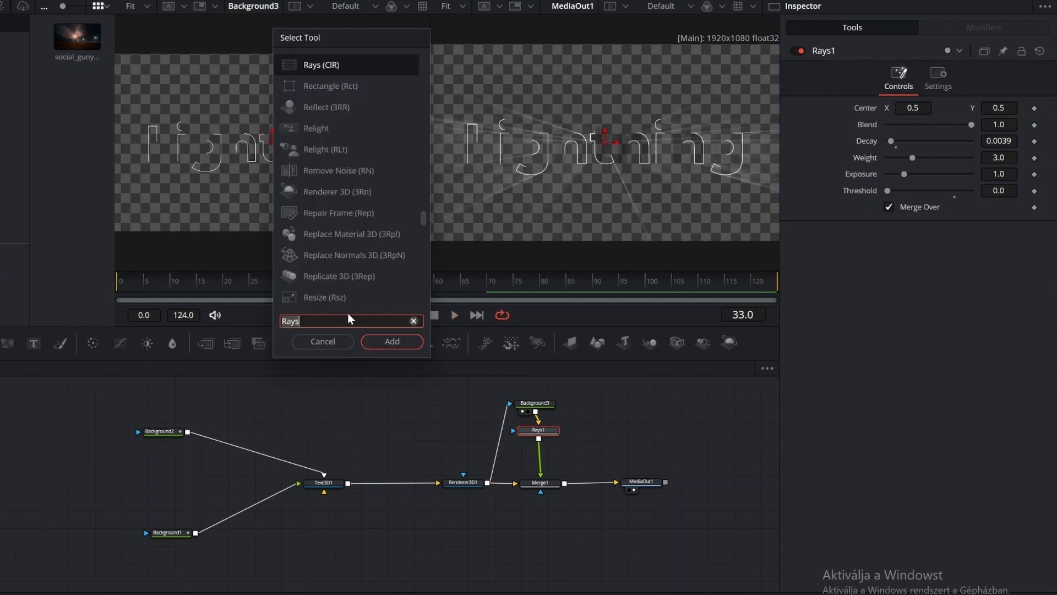
pyautogui.press('BackSpace')
pyautogui.press('BackSpace')
pyautogui.press('BackSpace')
pyautogui.press('BackSpace')
pyautogui.write('soft')
pyautogui.click(328, 67)
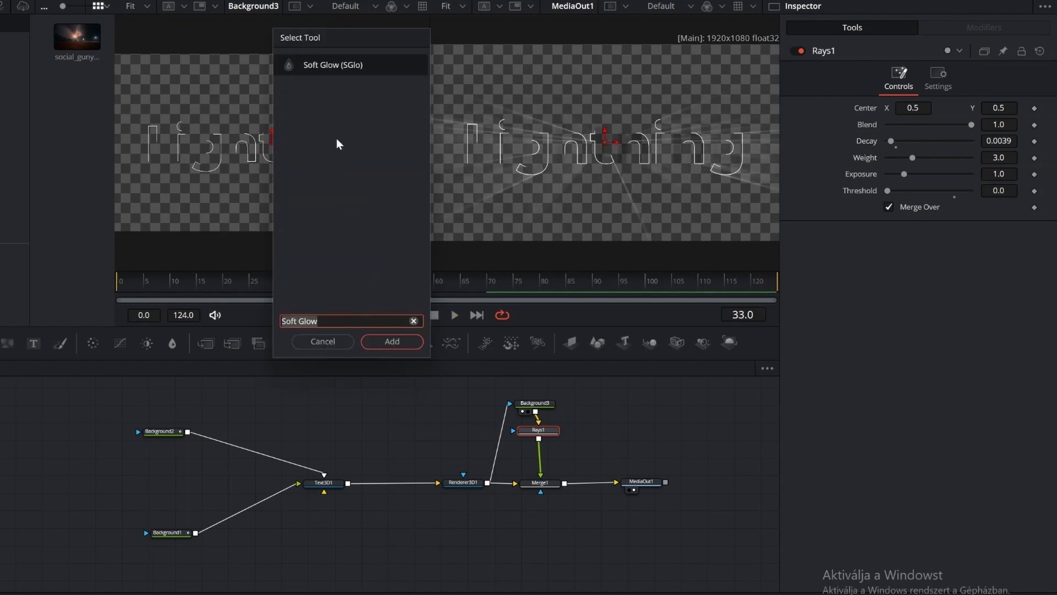
pyautogui.click(392, 341)
pyautogui.hotkey('shift', 'space')
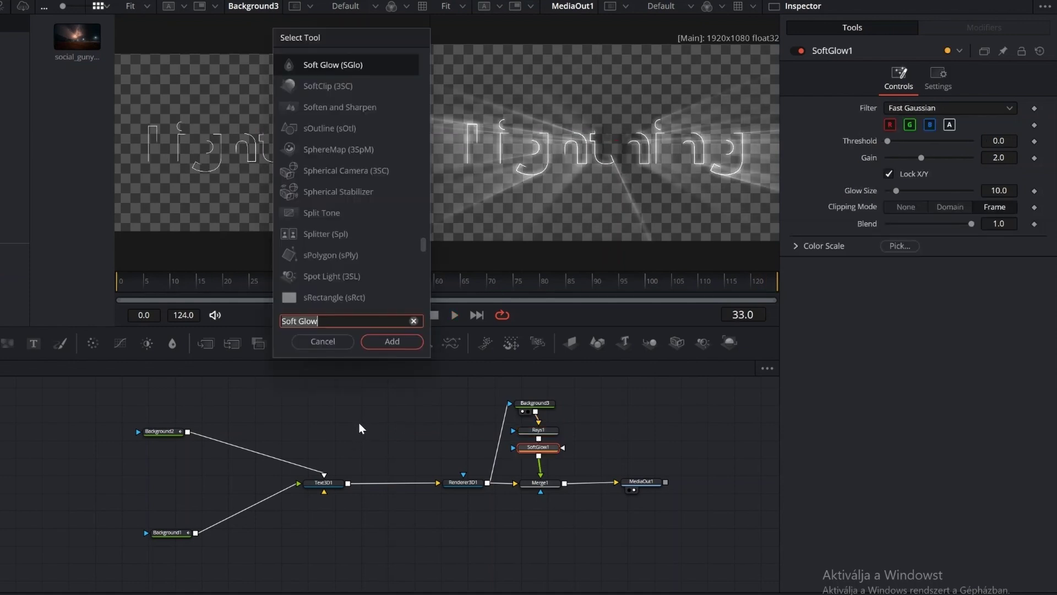
pyautogui.click(394, 342)
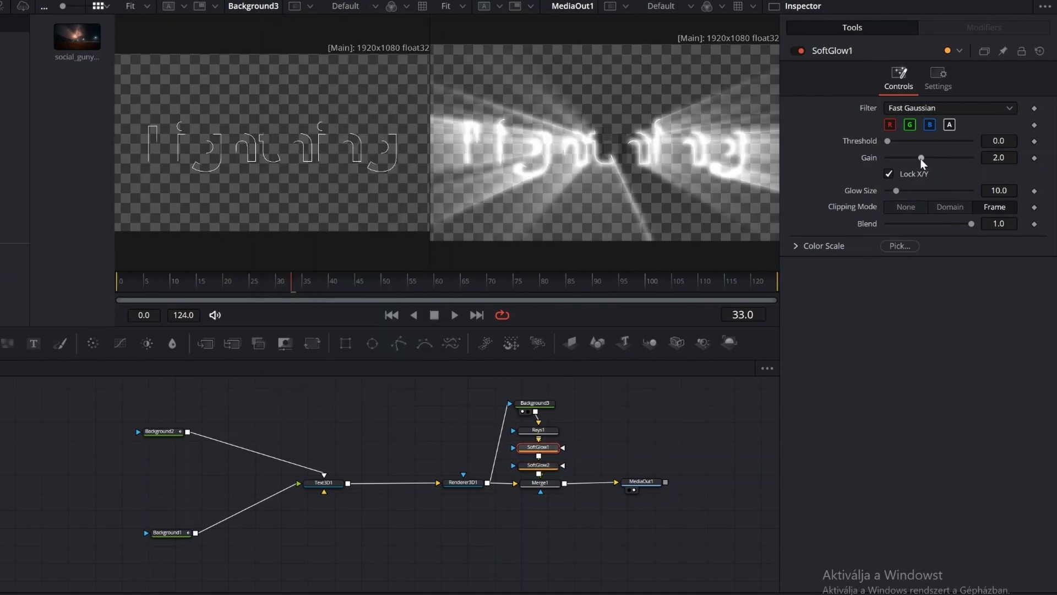
# Step: Lower the Soft Glow Gain, select SoftGlow2, and preview the glowing rays
pyautogui.moveTo(920, 158); pyautogui.dragTo(893, 161)
pyautogui.click(538, 465)
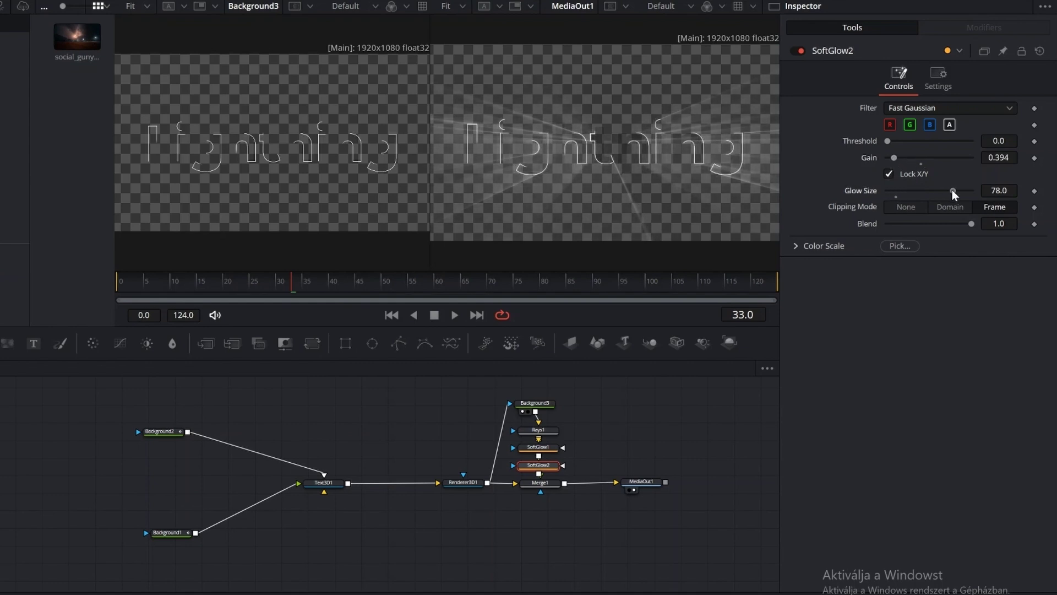
pyautogui.click(454, 315)
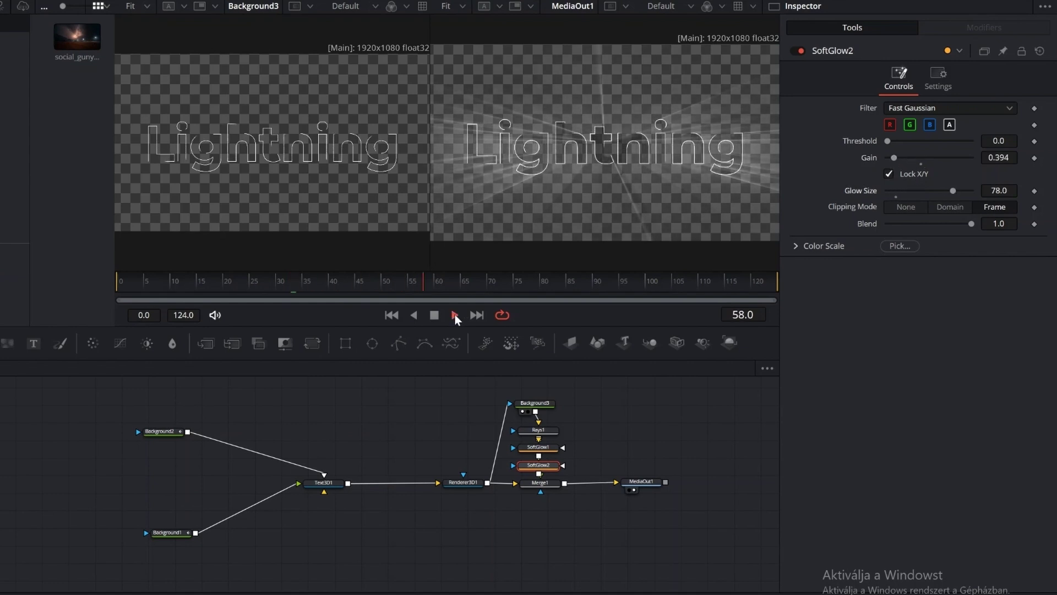
pyautogui.click(430, 315)
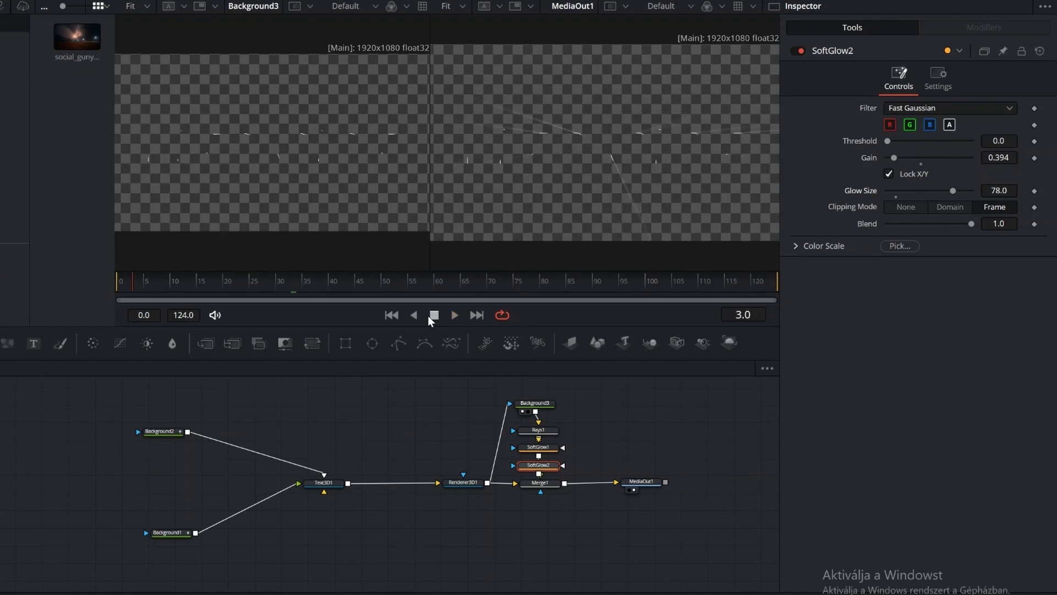
# Step: Switch Background3's fill type to Gradient, viewing frame 57 where the text shows
pyautogui.click(536, 402)
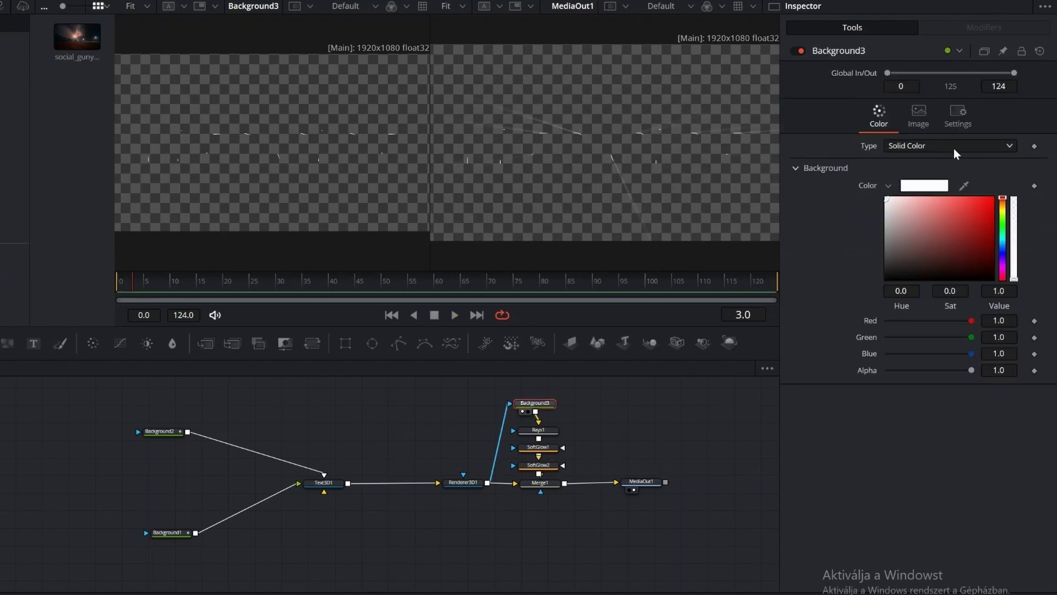
pyautogui.click(956, 148)
pyautogui.moveTo(140, 285); pyautogui.dragTo(418, 286)
pyautogui.click(936, 146)
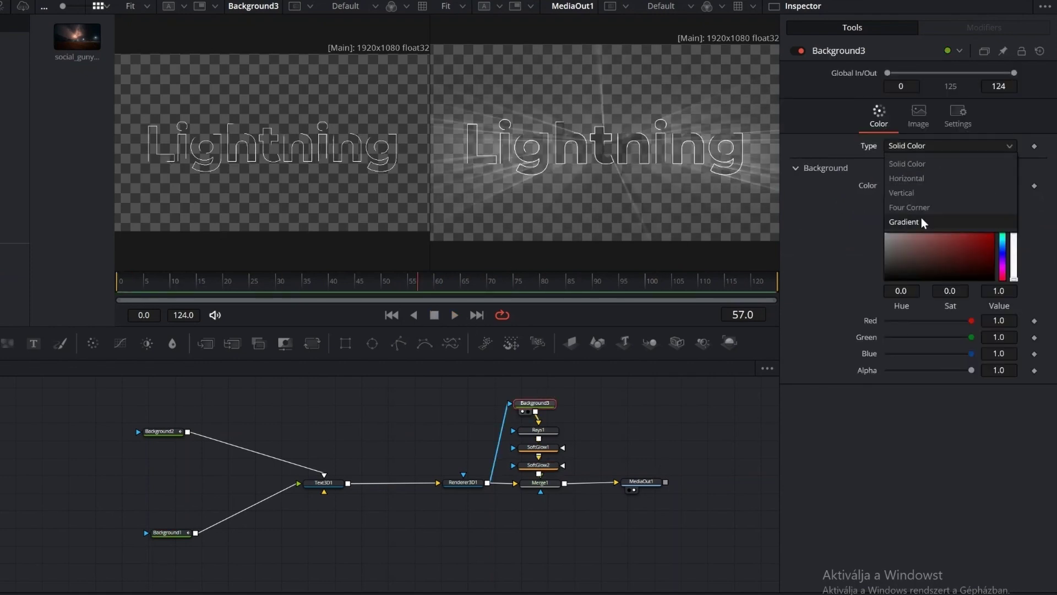
pyautogui.click(920, 221)
# Step: Add a blue middle stop to the gradient and make the end stop light cyan
pyautogui.click(946, 236)
pyautogui.click(925, 273)
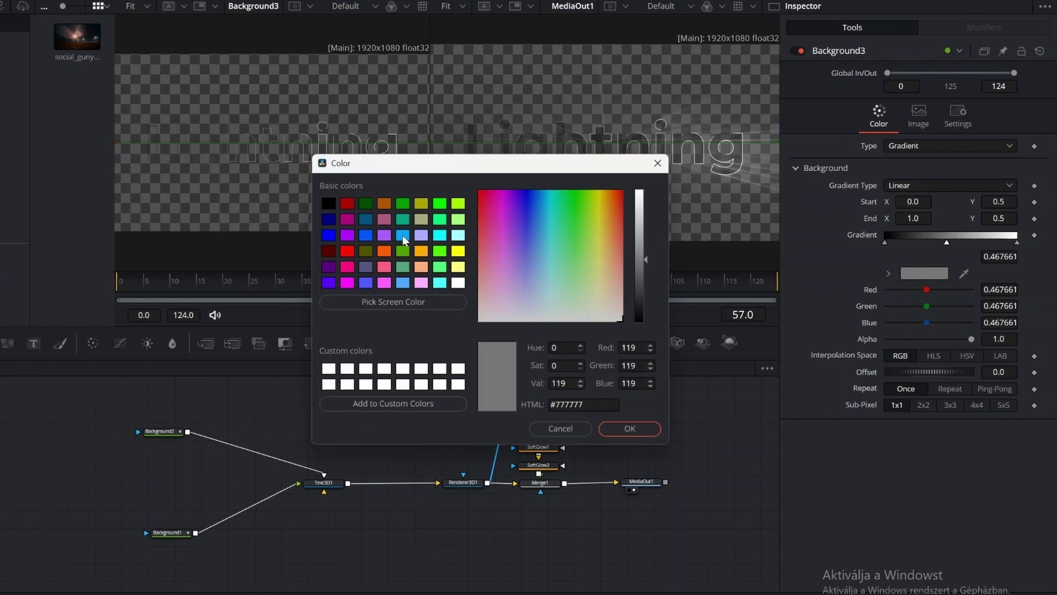
pyautogui.click(405, 239)
pyautogui.click(626, 428)
pyautogui.click(884, 243)
pyautogui.click(908, 271)
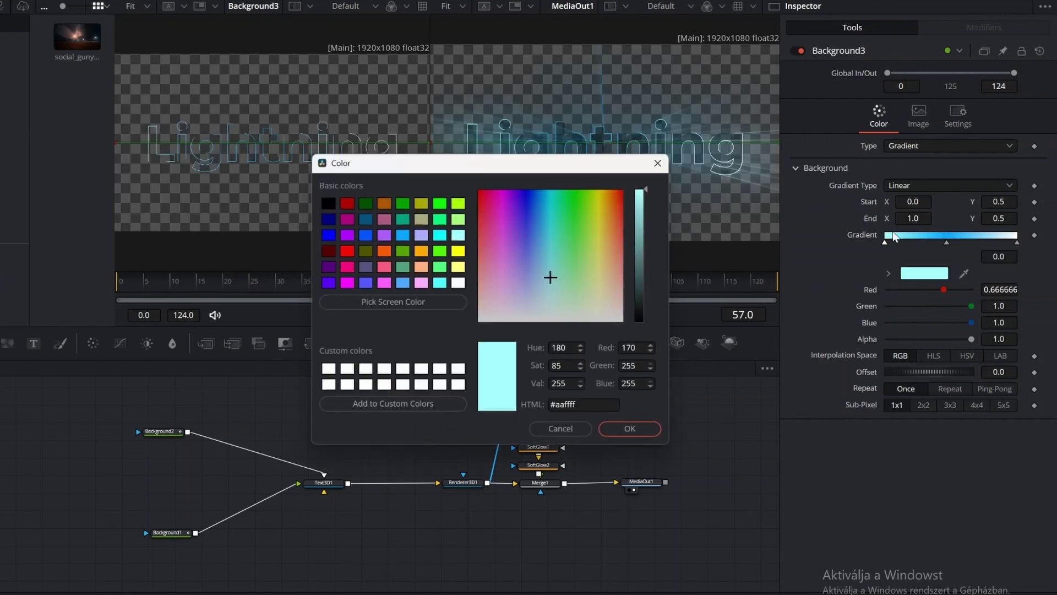
pyautogui.click(628, 429)
pyautogui.click(930, 274)
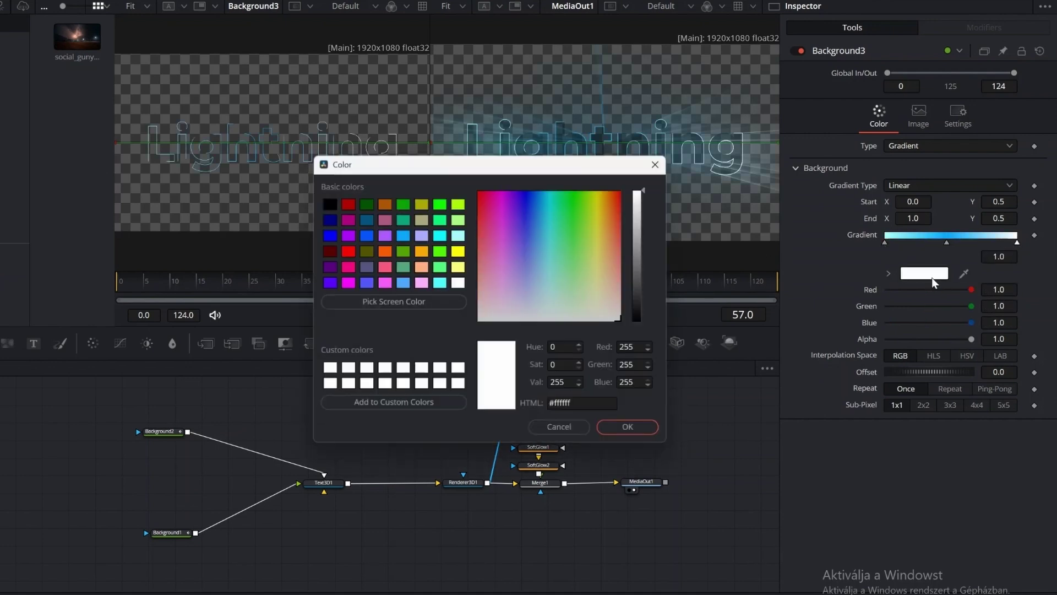
pyautogui.click(458, 235)
pyautogui.click(647, 429)
# Step: Recolour the middle stop a brighter blue and set the first stop to white
pyautogui.click(946, 242)
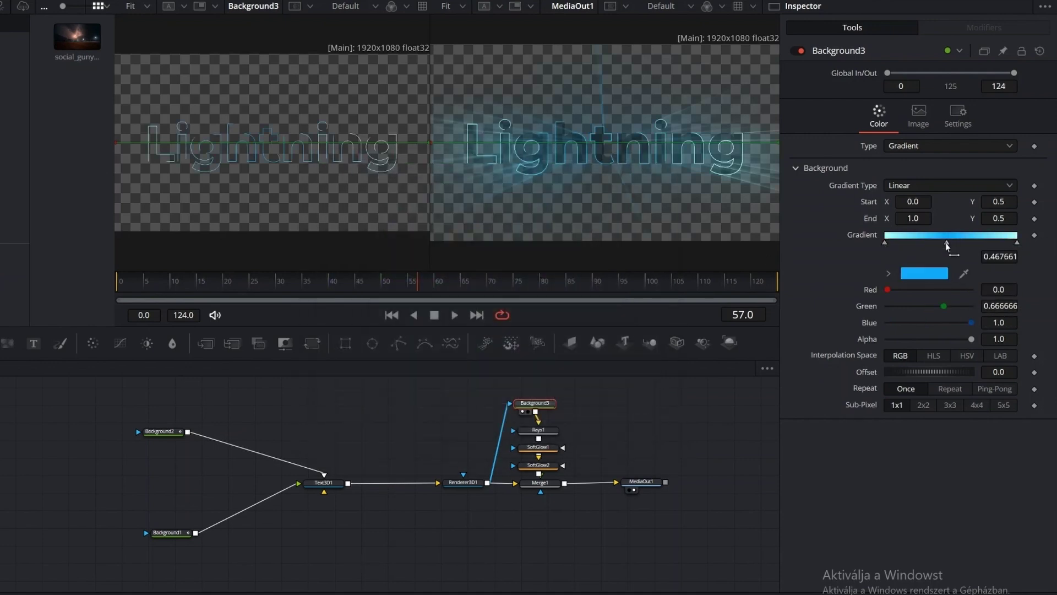
pyautogui.click(932, 273)
pyautogui.click(406, 250)
pyautogui.click(626, 427)
pyautogui.click(885, 243)
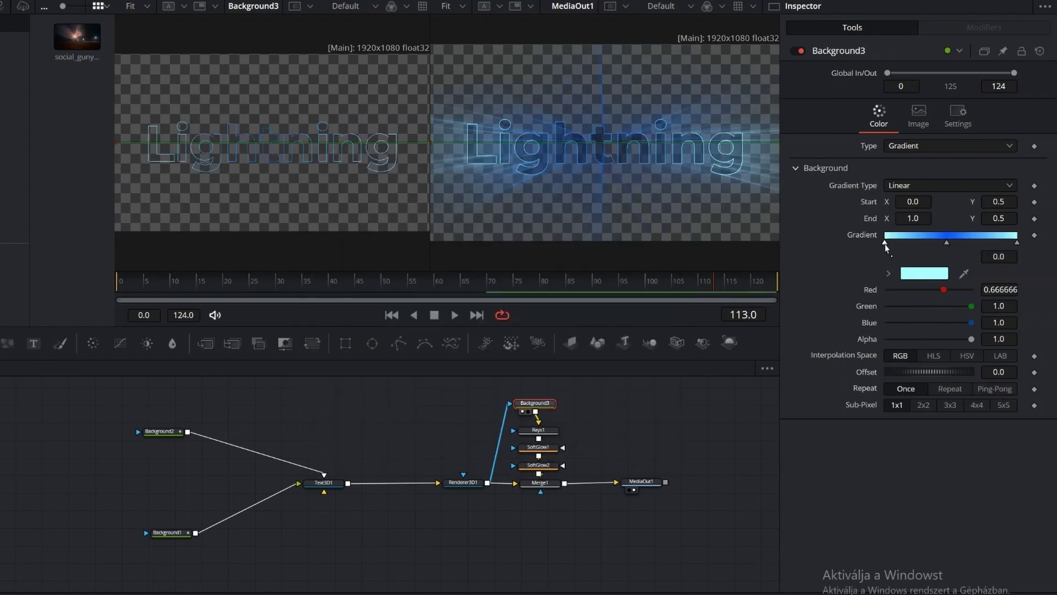
pyautogui.click(918, 274)
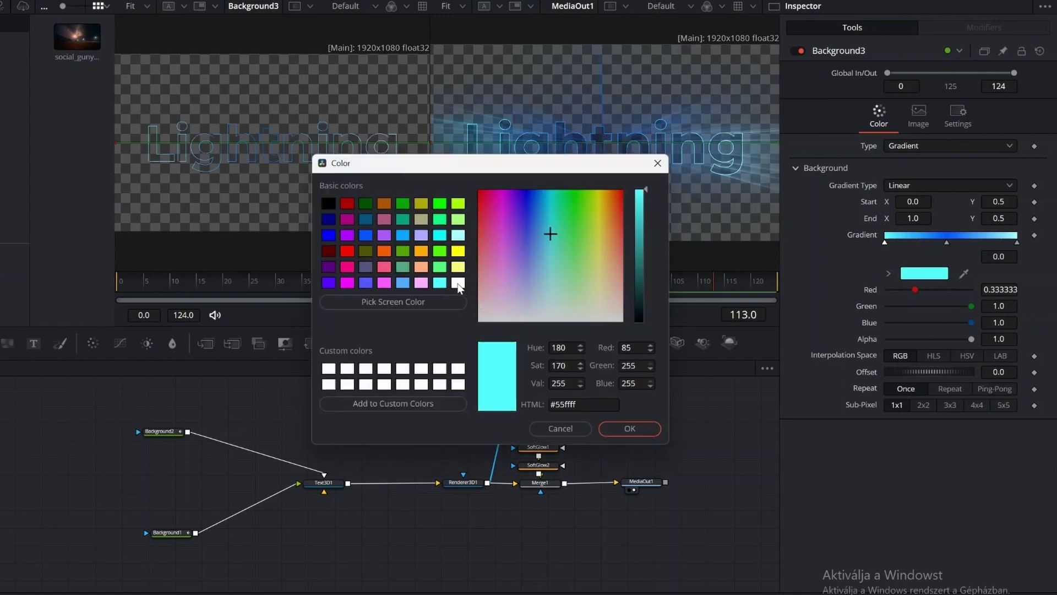
pyautogui.click(458, 282)
pyautogui.click(629, 429)
pyautogui.click(888, 273)
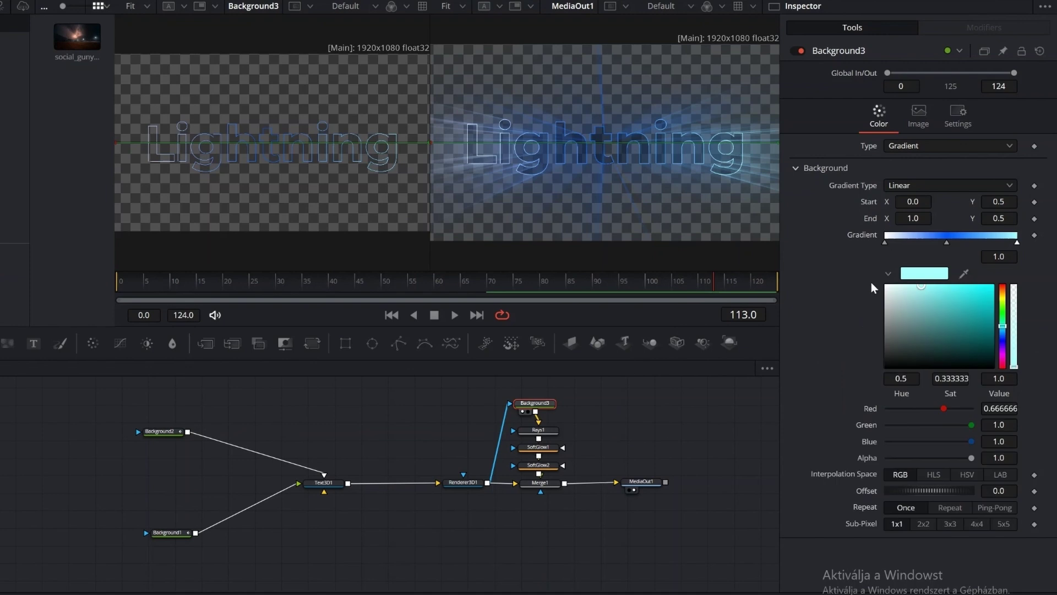
pyautogui.click(924, 273)
pyautogui.click(459, 283)
pyautogui.click(627, 427)
# Step: Drag Alpha to 0 on the left and right gradient stops
pyautogui.click(885, 242)
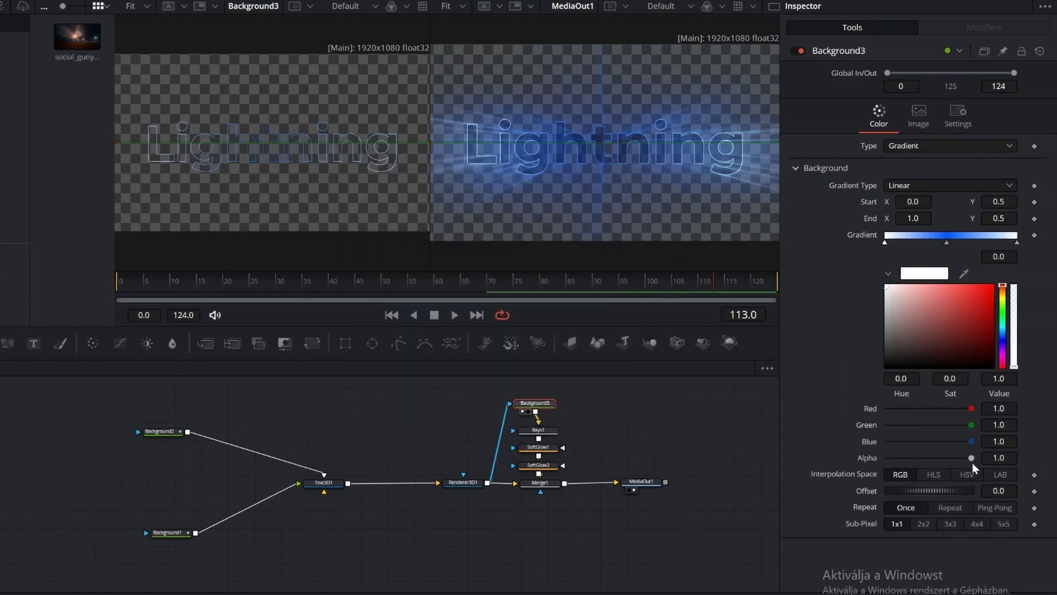
pyautogui.moveTo(924, 463); pyautogui.dragTo(860, 461)
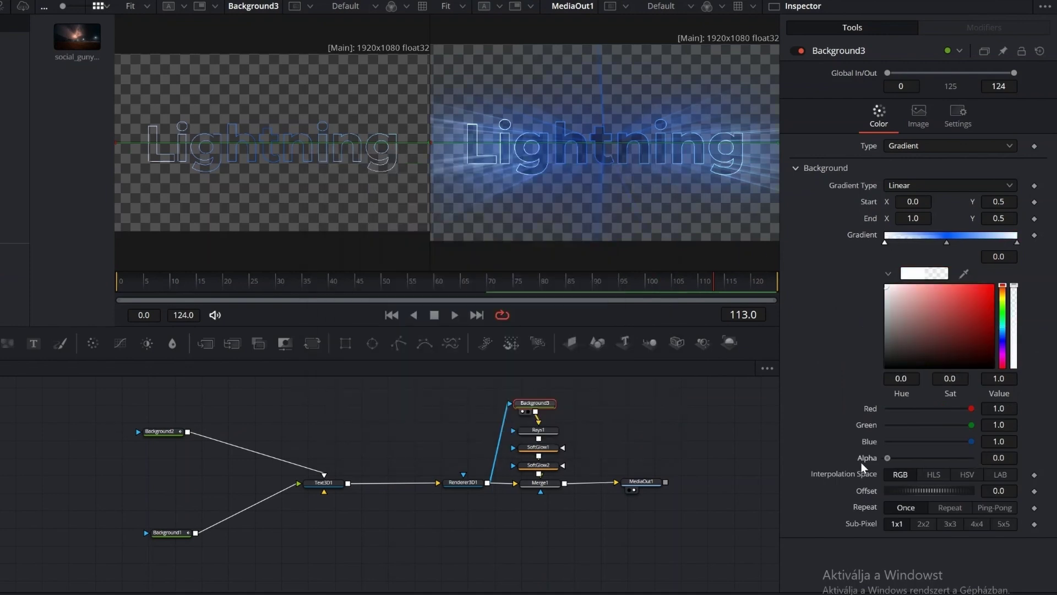
pyautogui.click(1017, 243)
pyautogui.moveTo(971, 457); pyautogui.dragTo(929, 498)
# Step: Keyframe Background3 Offset: 0 at frame 0, 0.406 at 25, -0.13 at 48, 0.464 at 68, 0 at 91
pyautogui.doubleClick(930, 495)
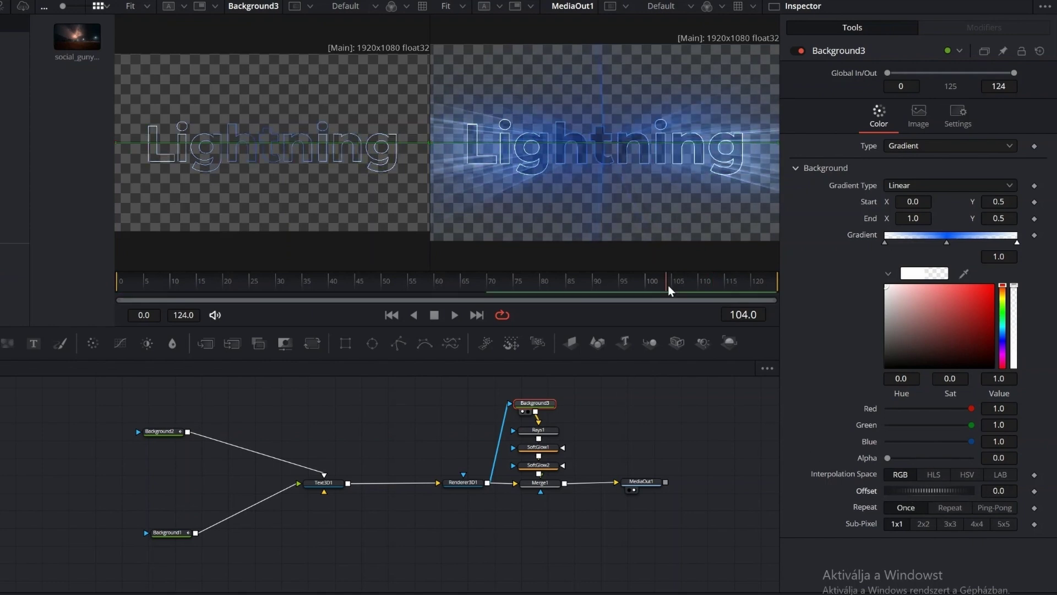
pyautogui.press('Home')
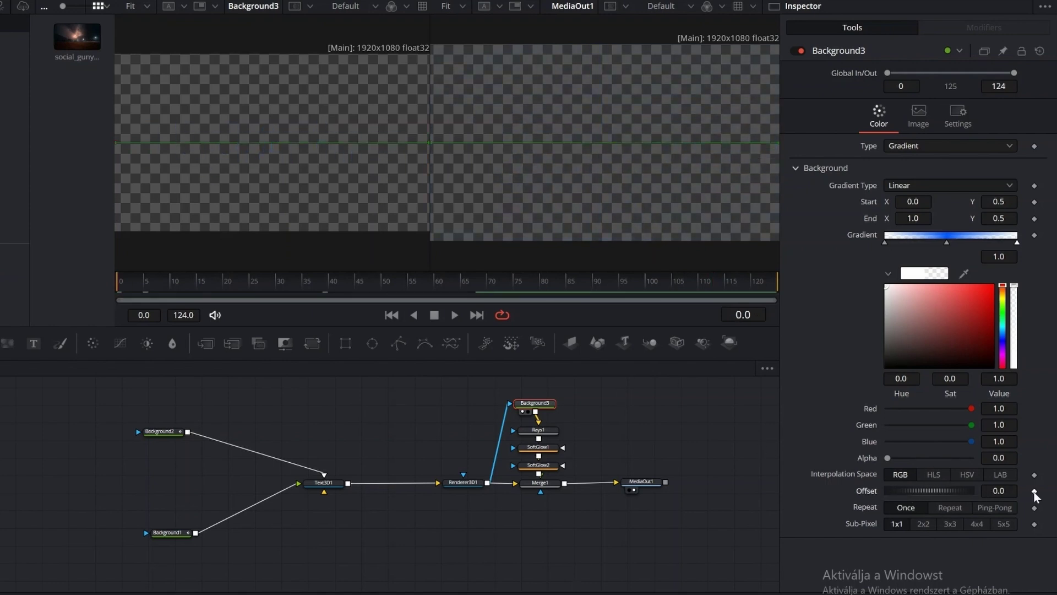
pyautogui.click(1035, 492)
pyautogui.click(251, 288)
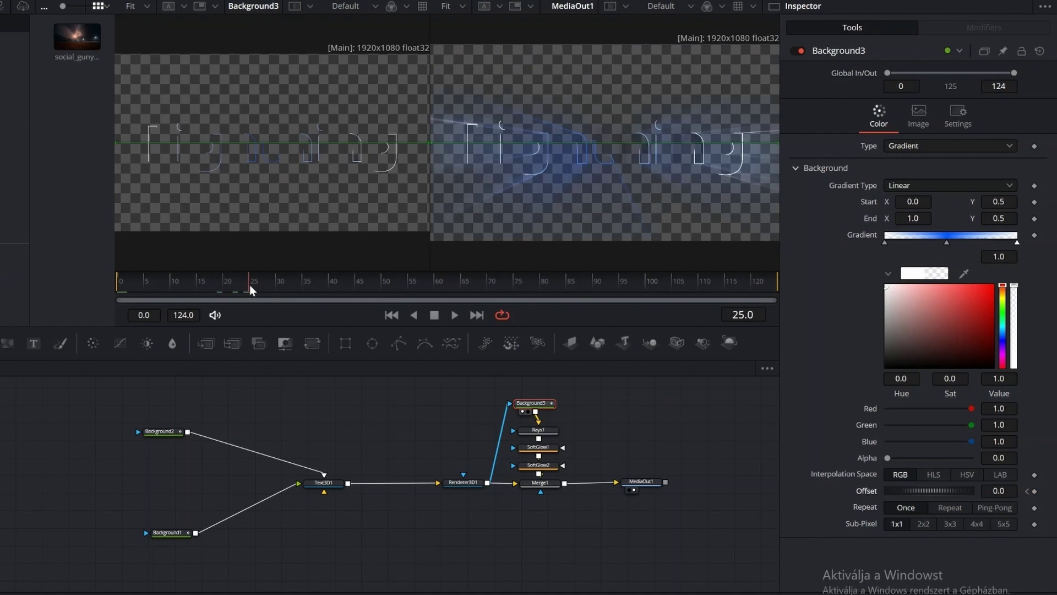
pyautogui.moveTo(892, 488); pyautogui.dragTo(945, 492)
pyautogui.moveTo(251, 289); pyautogui.dragTo(375, 289)
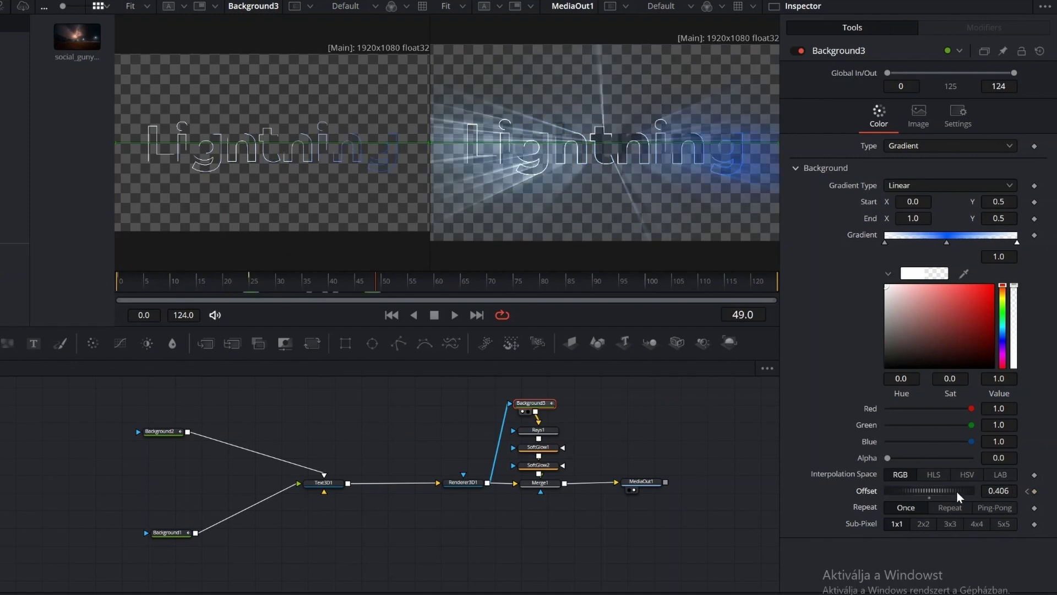
pyautogui.moveTo(956, 490)
pyautogui.mouseDown()
pyautogui.moveTo(915, 489)
pyautogui.moveTo(943, 490)
pyautogui.mouseUp()
pyautogui.click(477, 289)
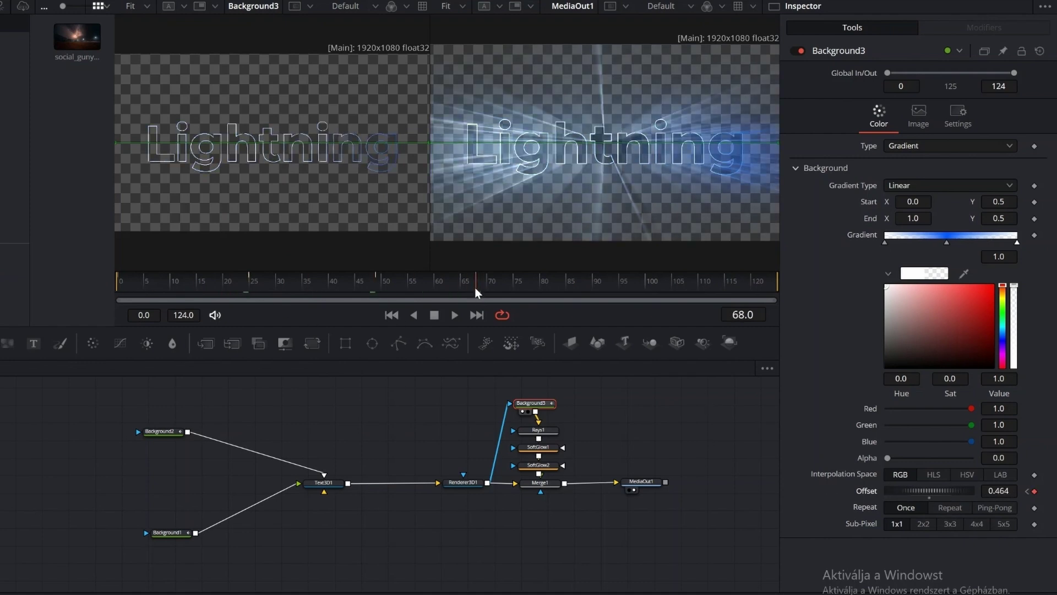
pyautogui.click(597, 287)
pyautogui.doubleClick(929, 493)
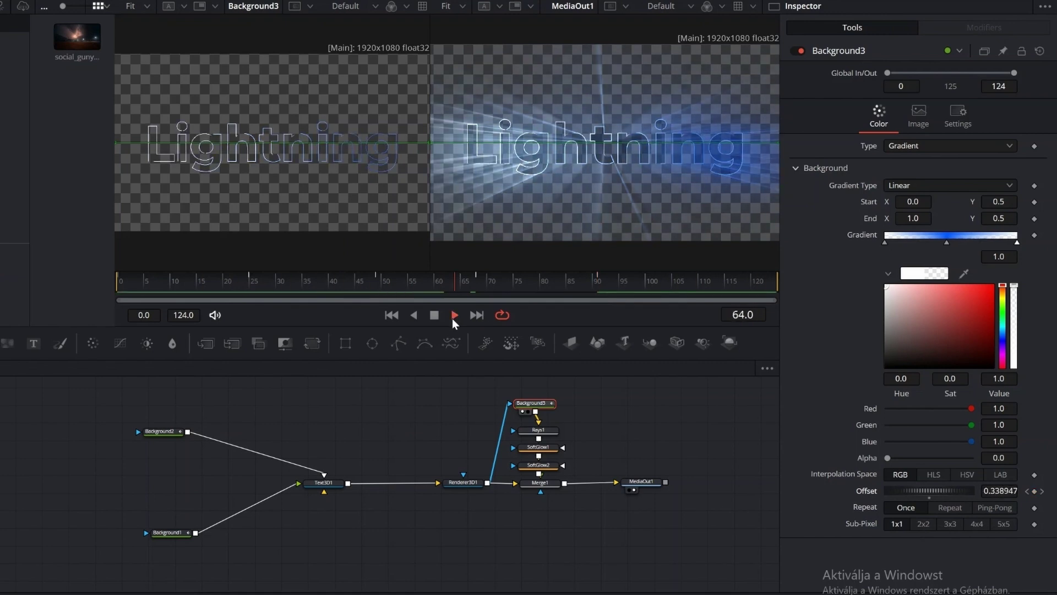
pyautogui.click(434, 316)
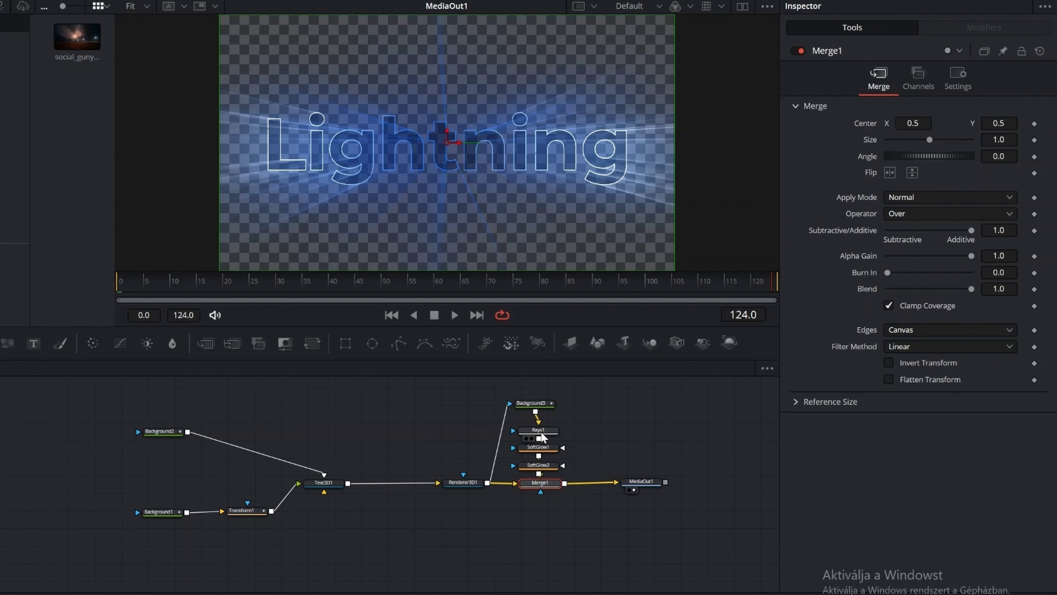
# Step: Keyframe Rays1 Exposure: high at 20, 0.945 at 38, 1.693 at 53, 0.906 at 71, 1.457 at 96, then play
pyautogui.click(542, 437)
pyautogui.moveTo(123, 284); pyautogui.dragTo(225, 292)
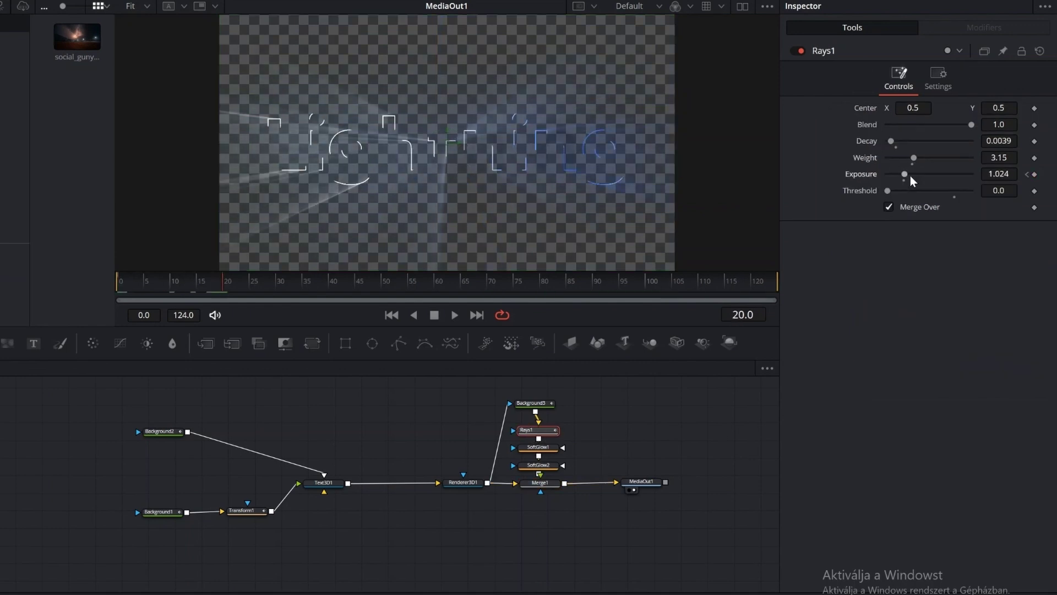
pyautogui.moveTo(904, 175); pyautogui.dragTo(929, 175)
pyautogui.moveTo(222, 282); pyautogui.dragTo(318, 282)
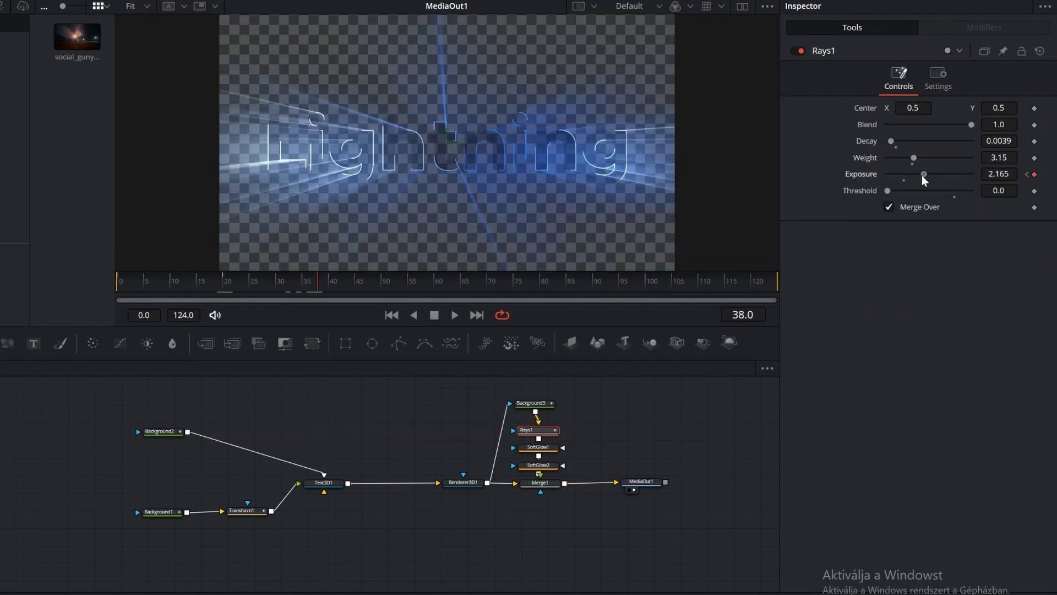
pyautogui.moveTo(922, 175); pyautogui.dragTo(902, 179)
pyautogui.moveTo(319, 291); pyautogui.dragTo(396, 282)
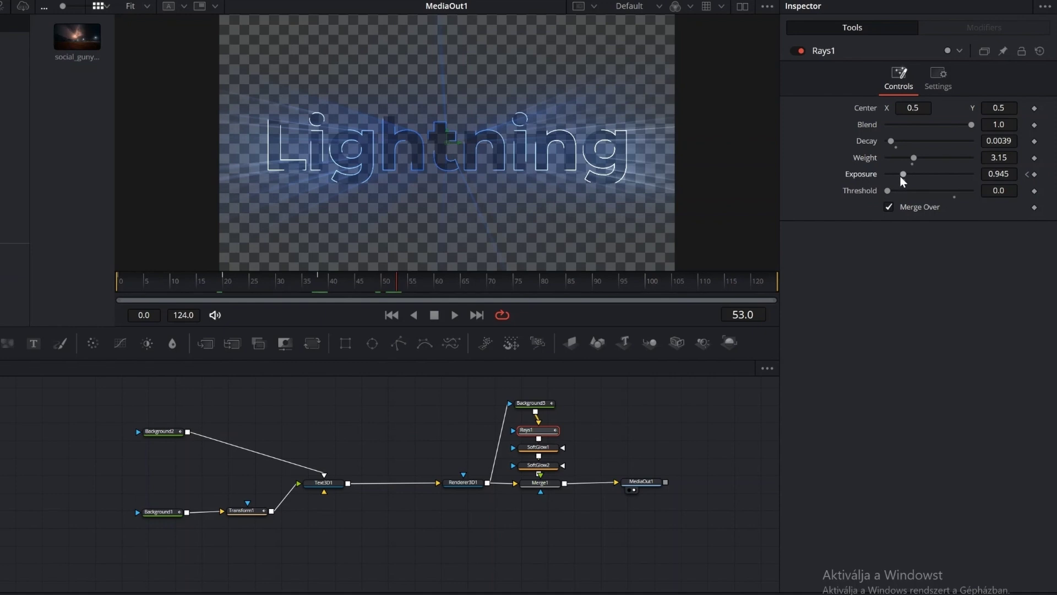
pyautogui.moveTo(900, 175); pyautogui.dragTo(915, 175)
pyautogui.moveTo(399, 283); pyautogui.dragTo(493, 283)
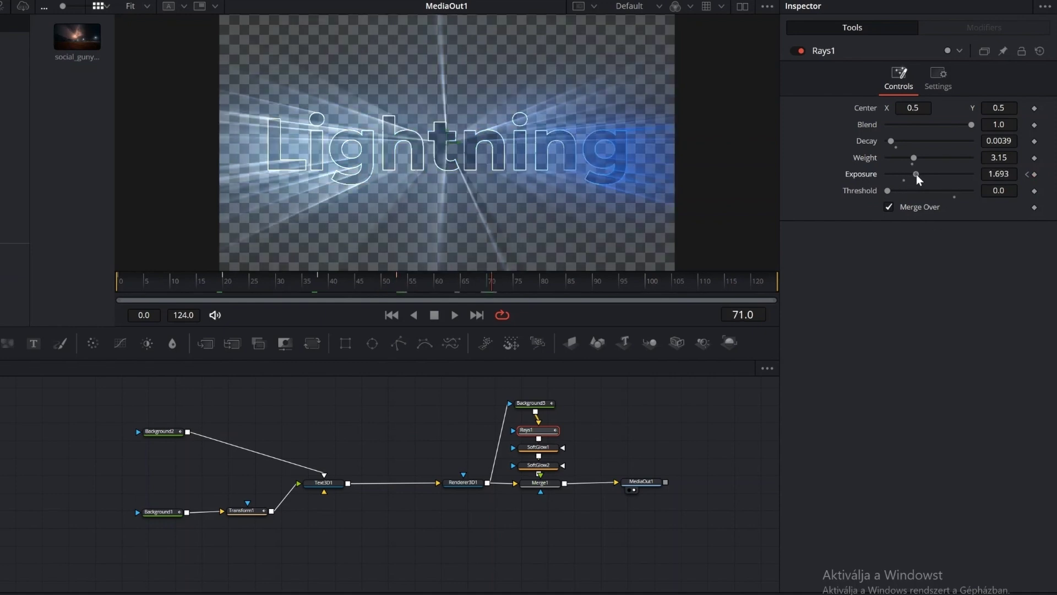
pyautogui.moveTo(916, 174); pyautogui.dragTo(902, 180)
pyautogui.moveTo(495, 287); pyautogui.dragTo(628, 297)
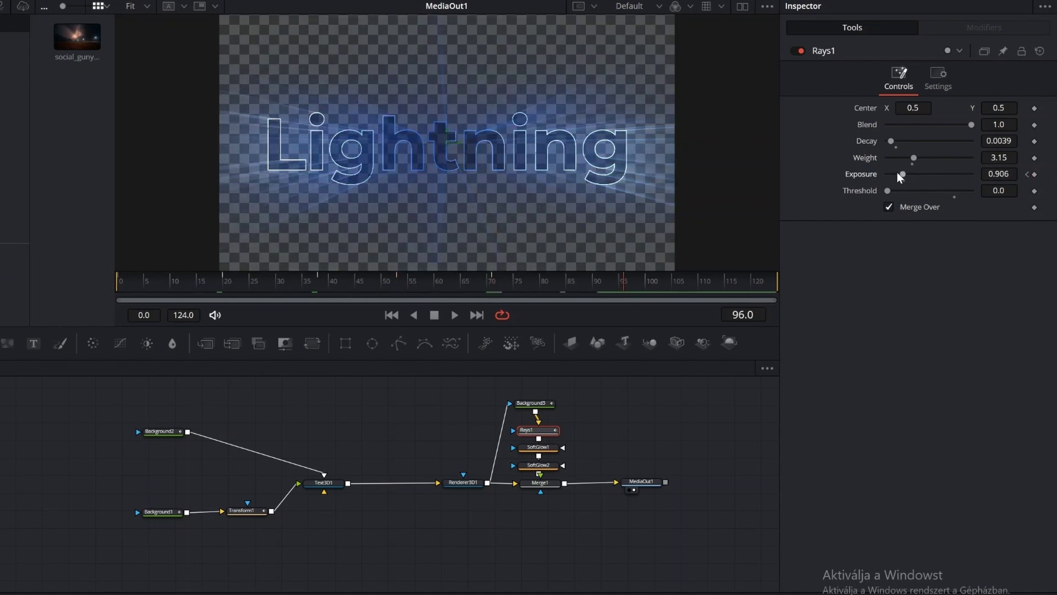
pyautogui.moveTo(901, 174); pyautogui.dragTo(911, 174)
pyautogui.click(453, 314)
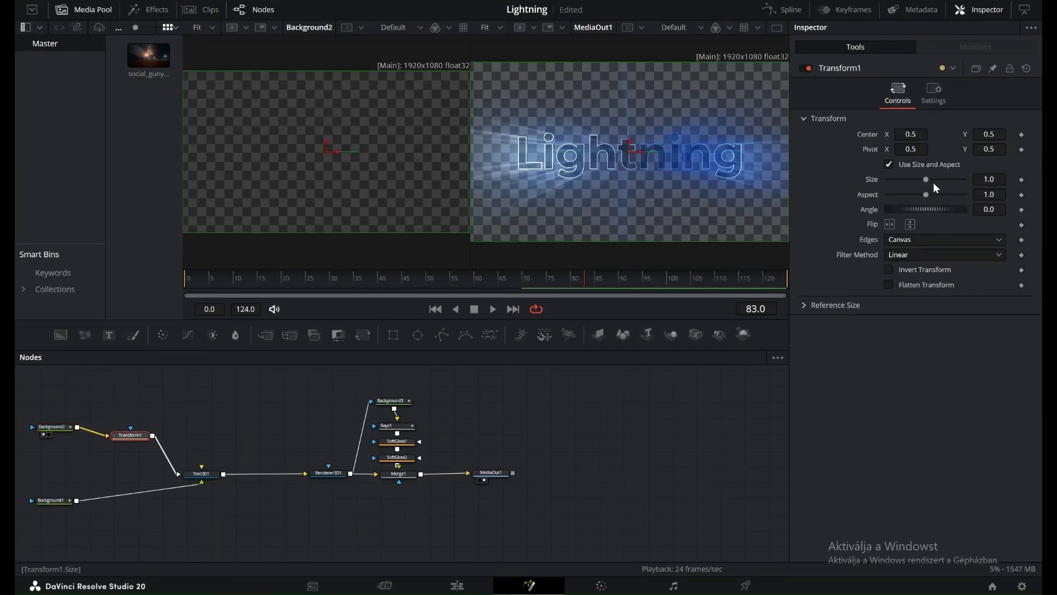
# Step: Set Transform1 Size to 0.47 with Edges set to Wrap
pyautogui.moveTo(923, 179); pyautogui.dragTo(906, 182)
pyautogui.click(925, 240)
pyautogui.click(923, 268)
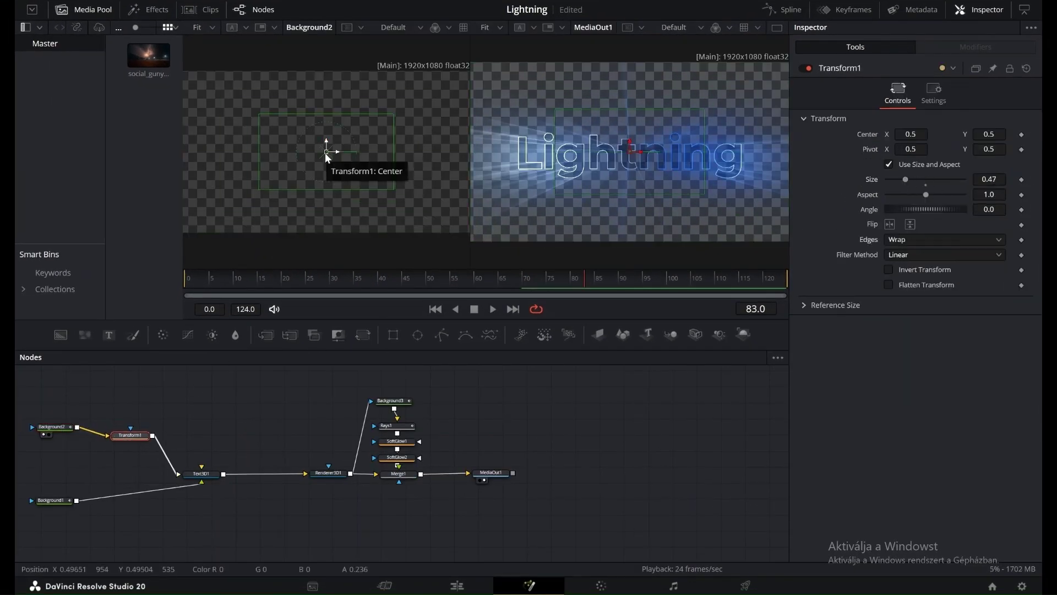
# Step: Keyframe Background2's centre on the right at frame 0, move it left at frame 54, then play
pyautogui.press('Home')
pyautogui.moveTo(330, 148); pyautogui.dragTo(444, 152)
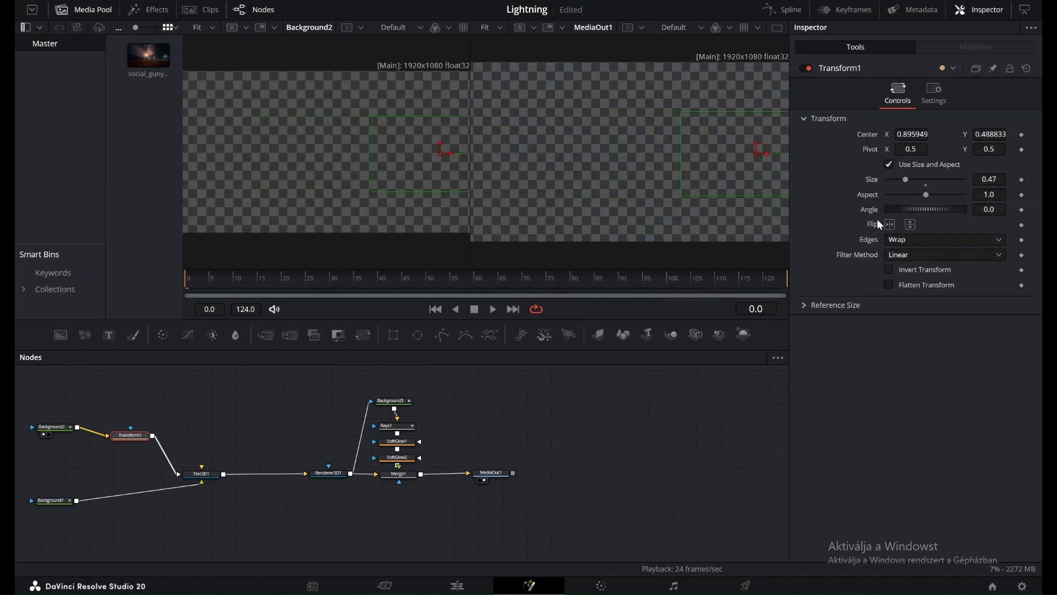
pyautogui.click(1022, 135)
pyautogui.moveTo(393, 278); pyautogui.dragTo(449, 278)
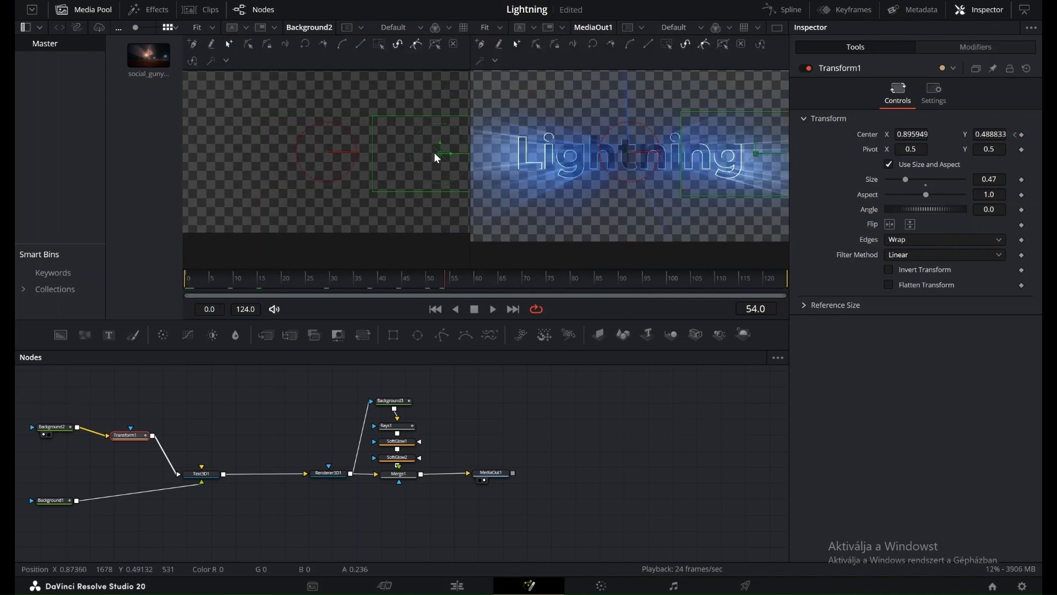
pyautogui.moveTo(441, 153); pyautogui.dragTo(217, 153)
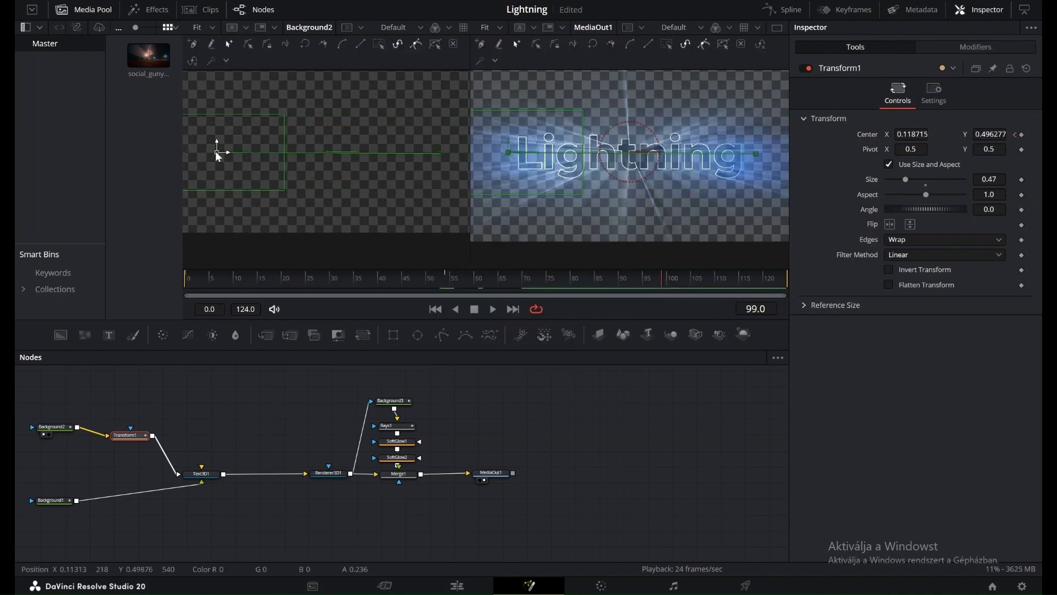
pyautogui.click(494, 309)
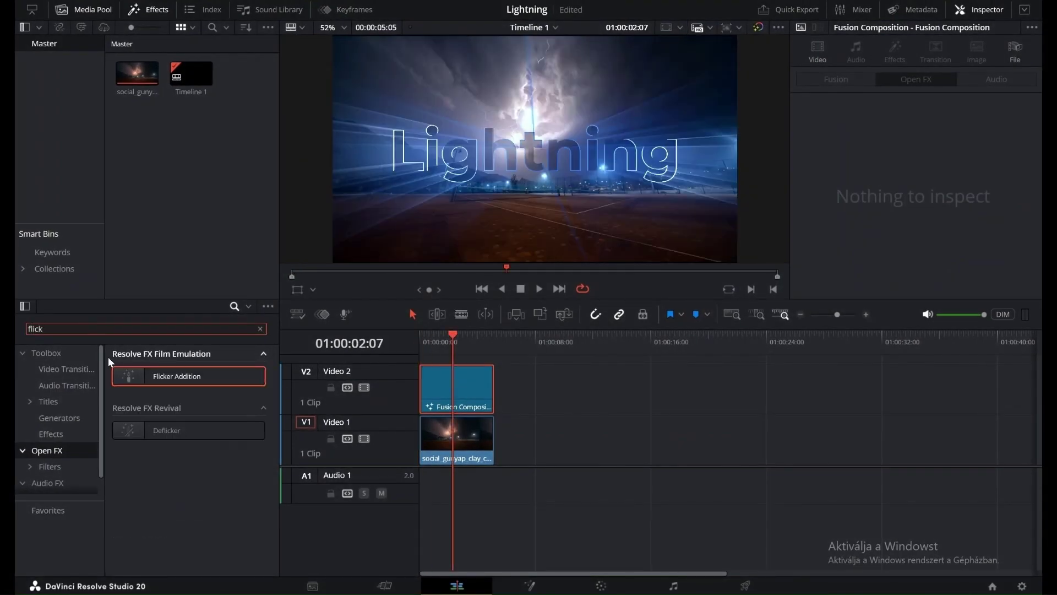
# Step: Apply Flicker Addition with Pause Length 0.240 to the Lightning clip, hide V1, and play from the start
pyautogui.moveTo(129, 376); pyautogui.dragTo(423, 390)
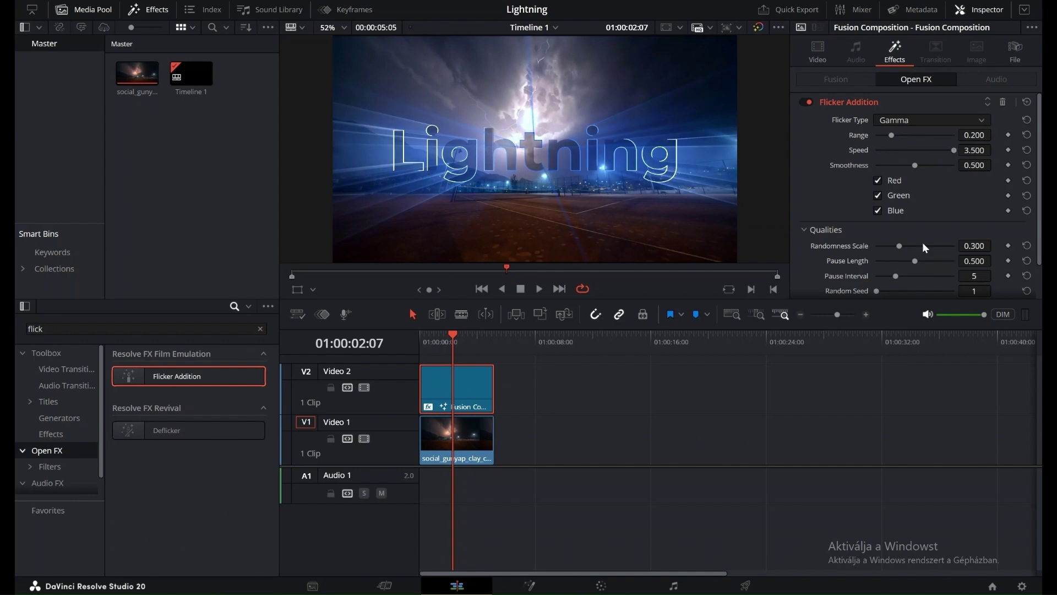
pyautogui.moveTo(914, 261); pyautogui.dragTo(895, 261)
pyautogui.click(364, 438)
pyautogui.moveTo(451, 334); pyautogui.dragTo(411, 340)
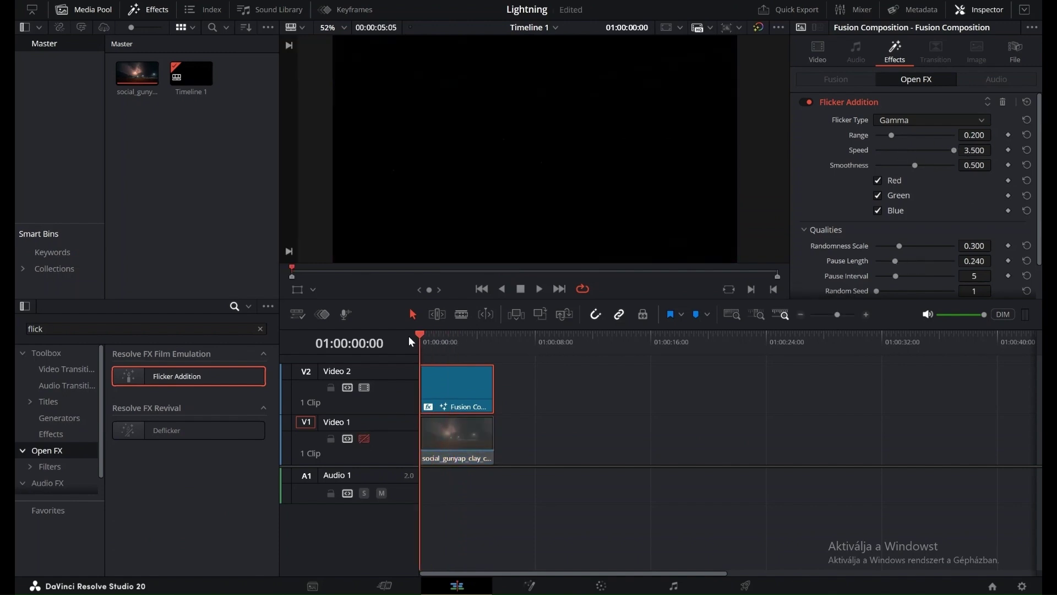
pyautogui.click(538, 289)
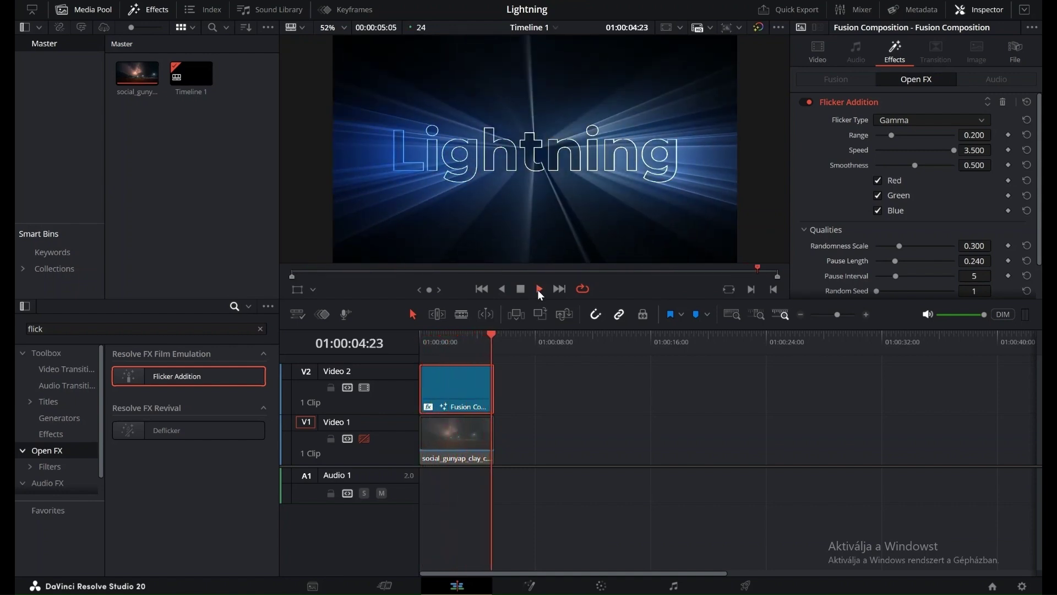
# Step: Toggle Flicker Addition off and back on to compare, then re-enable the V1 storm footage
pyautogui.click(805, 101)
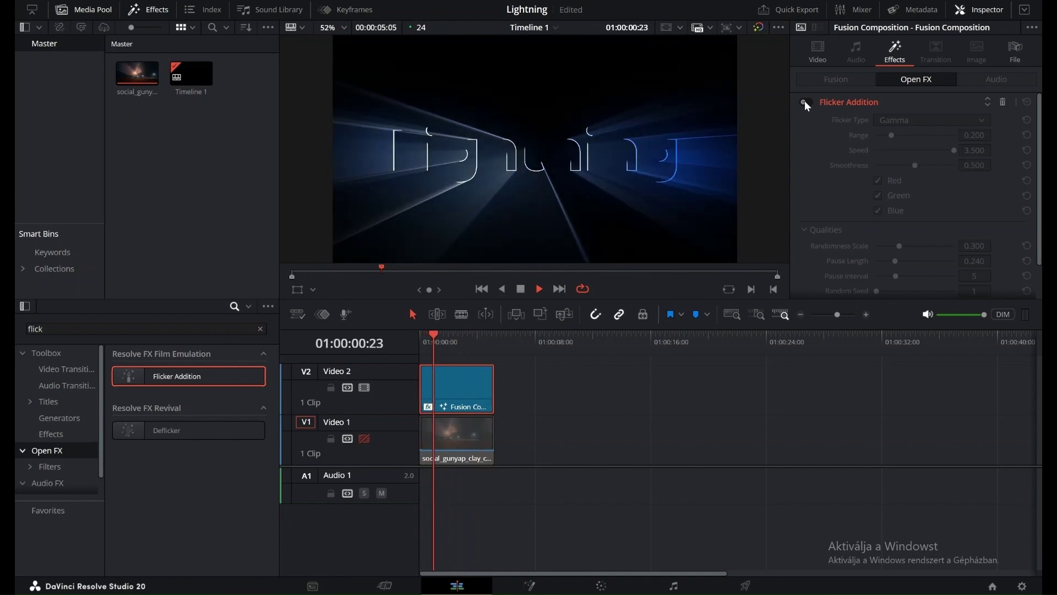
pyautogui.click(809, 101)
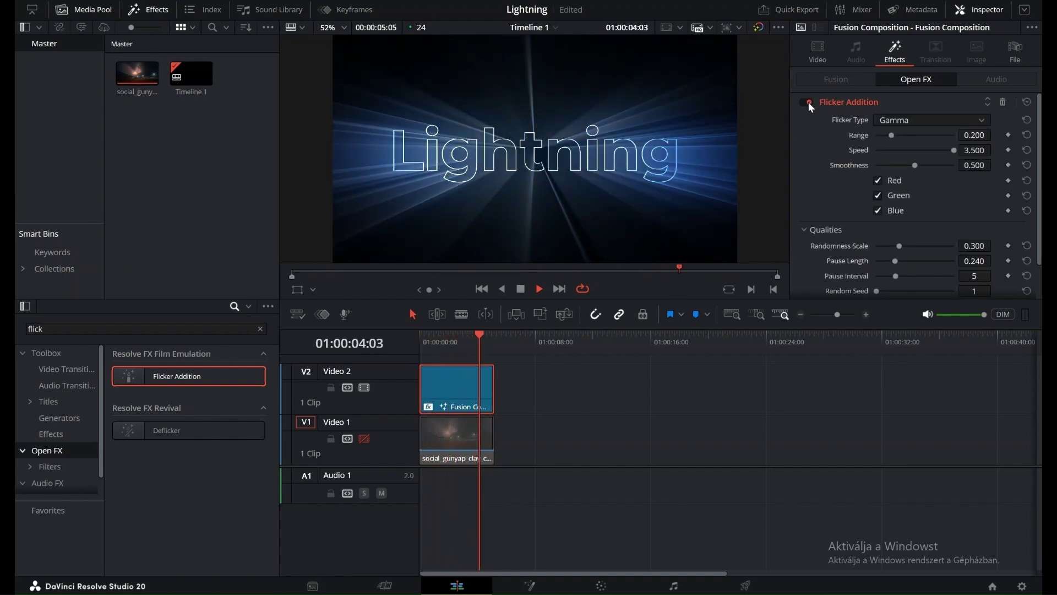
pyautogui.click(366, 439)
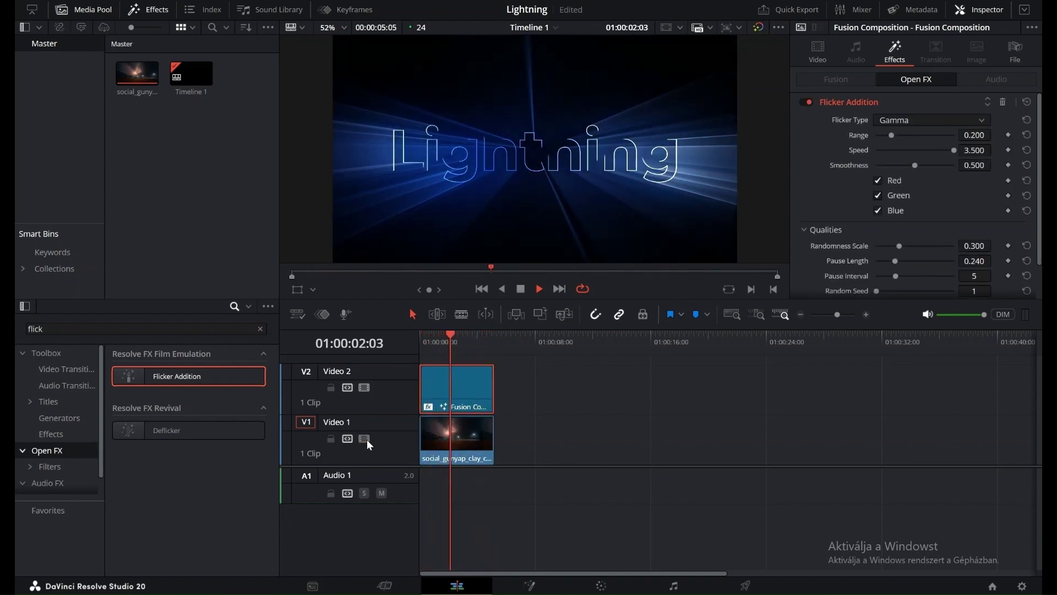